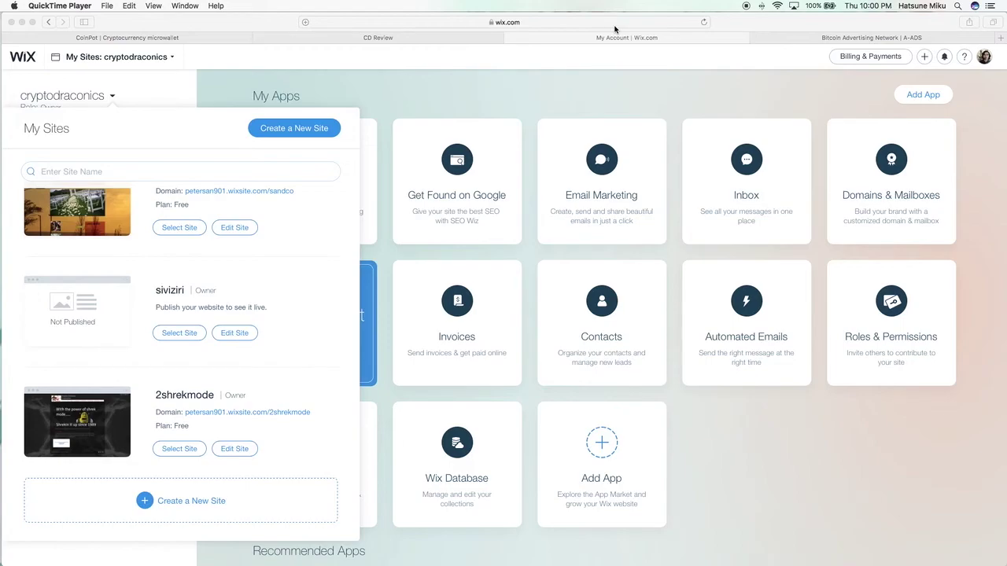
# Dismiss the My Sites list and switch to the A-ADS Bitcoin Advertising Network home page
pyautogui.click(515, 71)
pyautogui.click(503, 82)
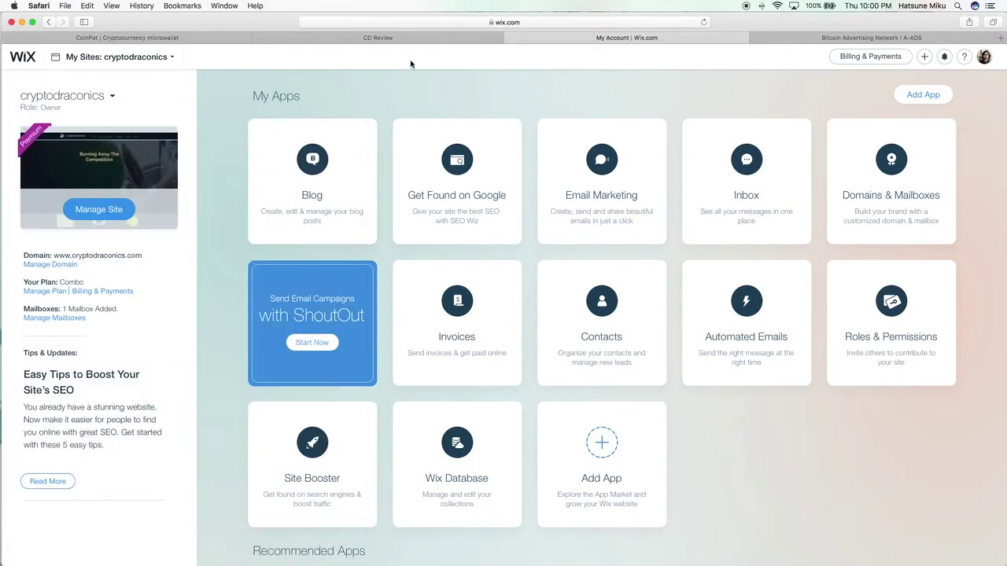
pyautogui.click(825, 40)
pyautogui.scroll(15, 803, 103)
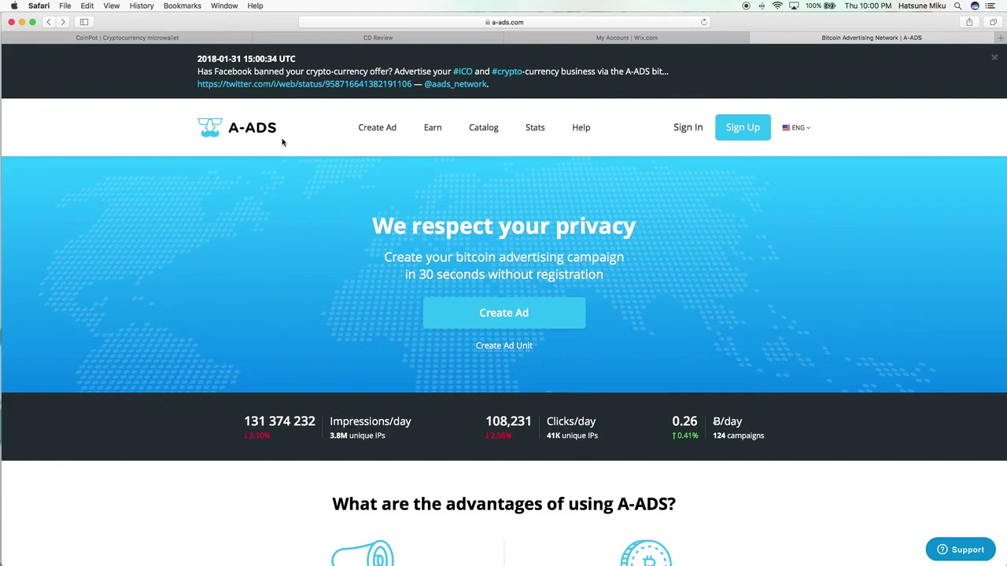
# Open the A-ADS account registration form and look over its required fields
pyautogui.click(742, 135)
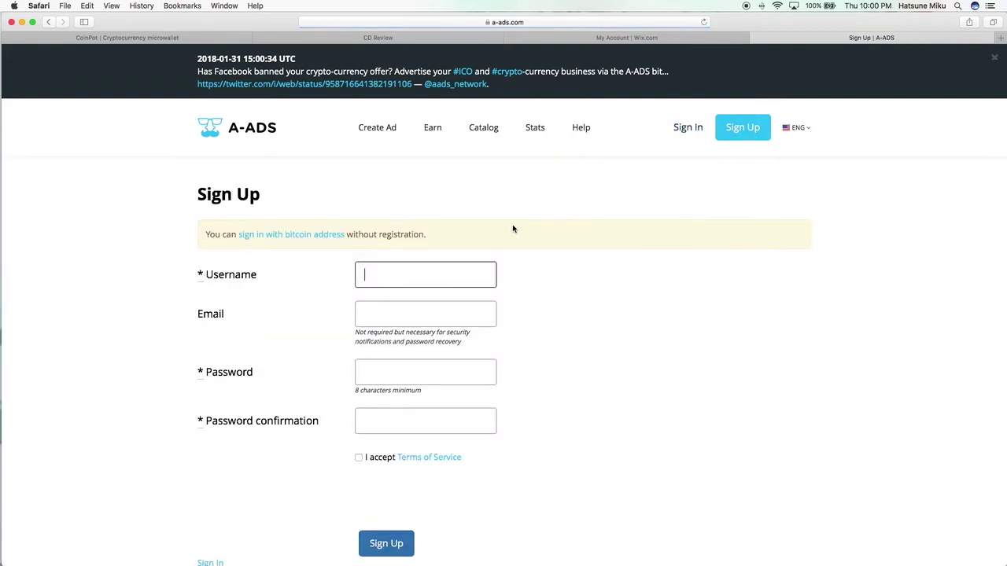
pyautogui.scroll(-3, 483, 298)
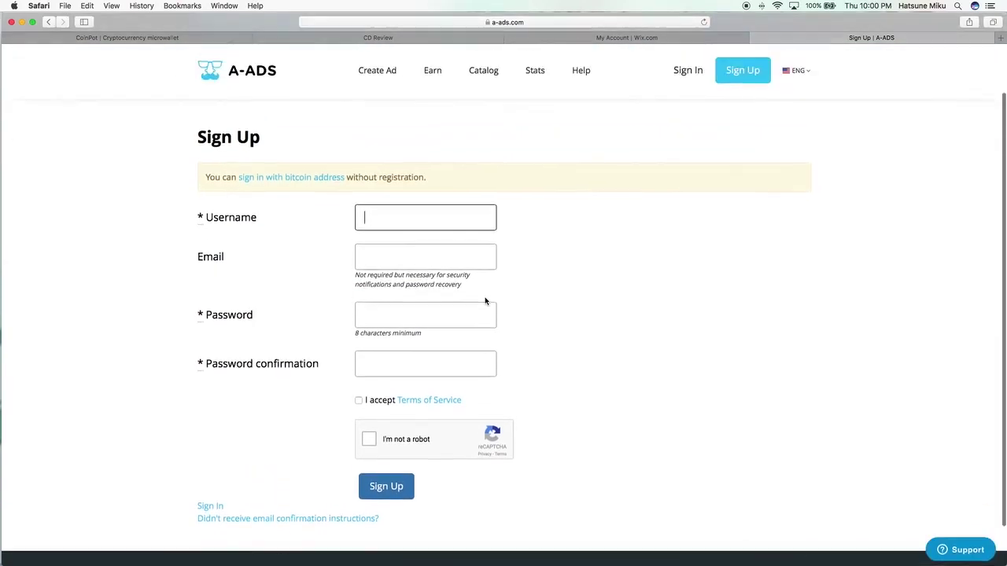
pyautogui.scroll(3, 485, 302)
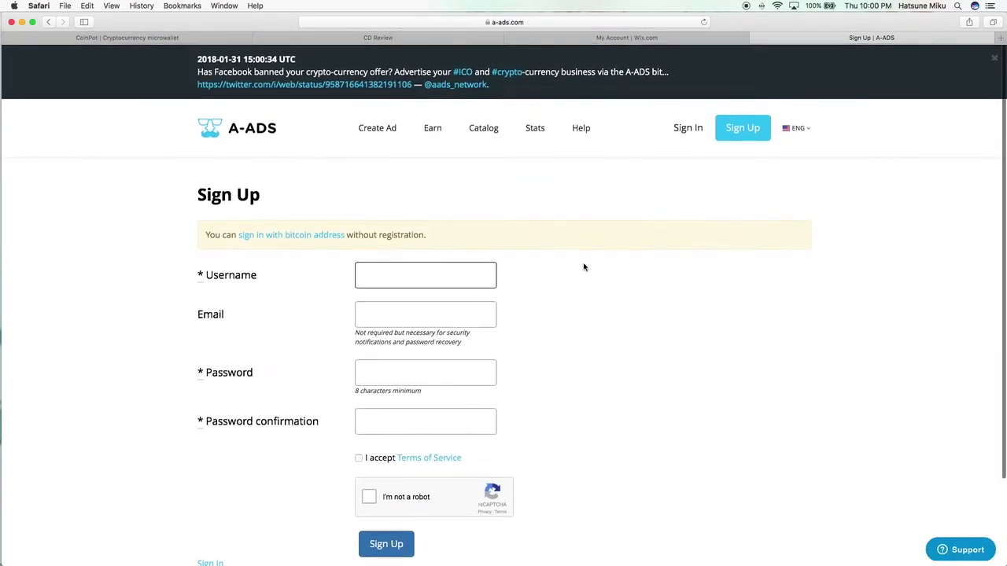
# Sign in to the existing A-ADS account and review its campaigns, ad units and balance overview
pyautogui.click(687, 127)
pyautogui.press('Return')
pyautogui.scroll(-4, 420, 386)
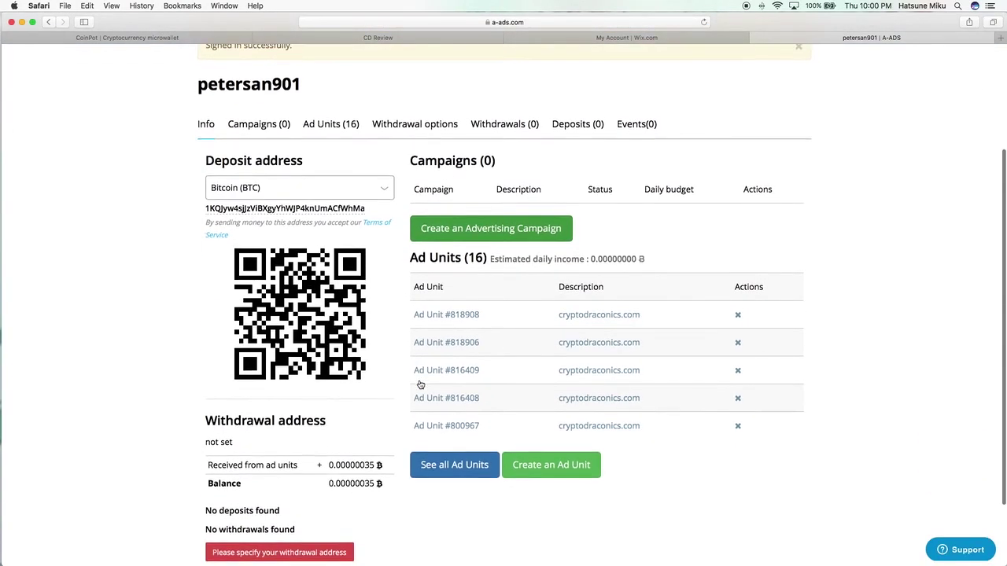
pyautogui.scroll(-1, 420, 385)
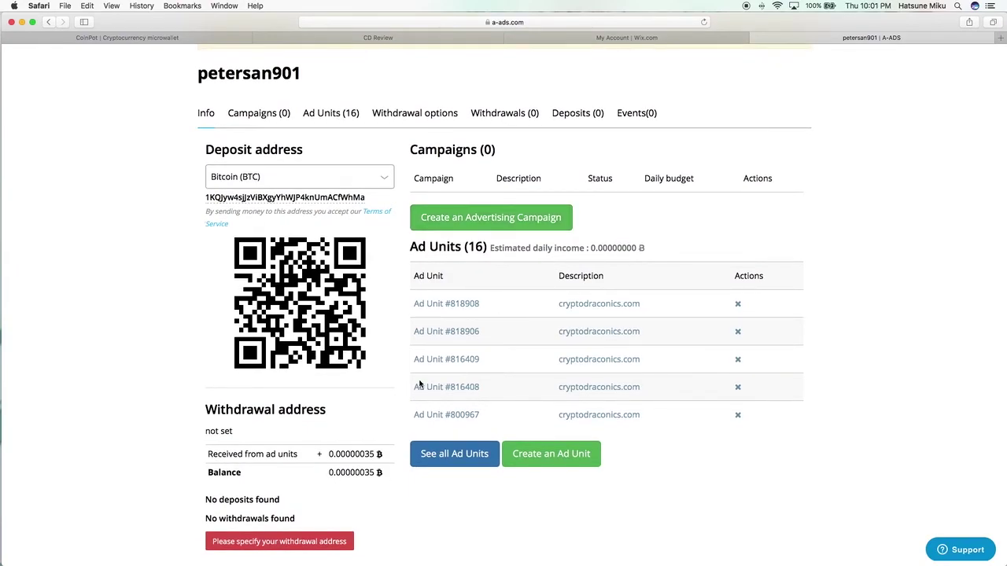
pyautogui.scroll(8, 420, 383)
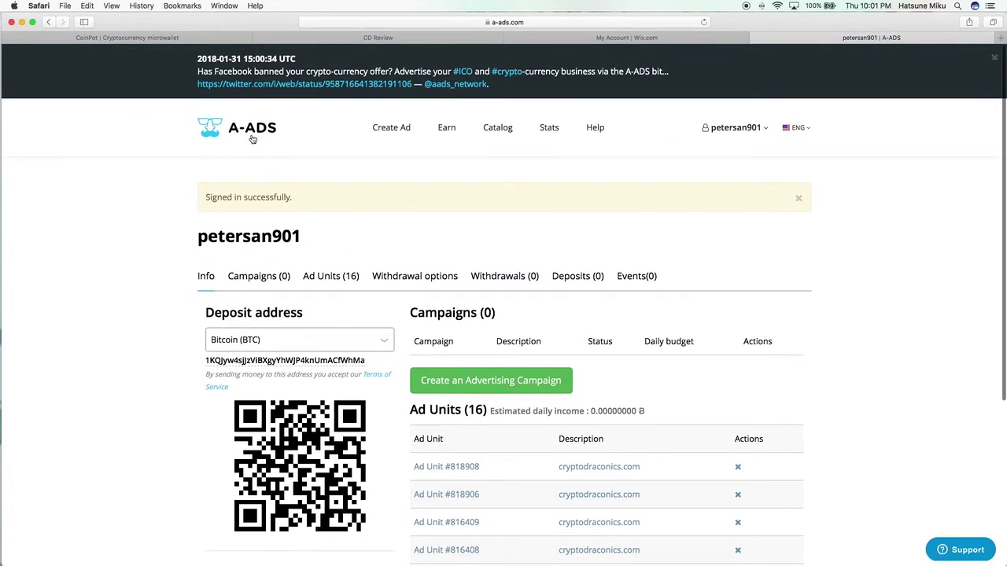
pyautogui.scroll(-3, 627, 239)
pyautogui.scroll(-5, 627, 238)
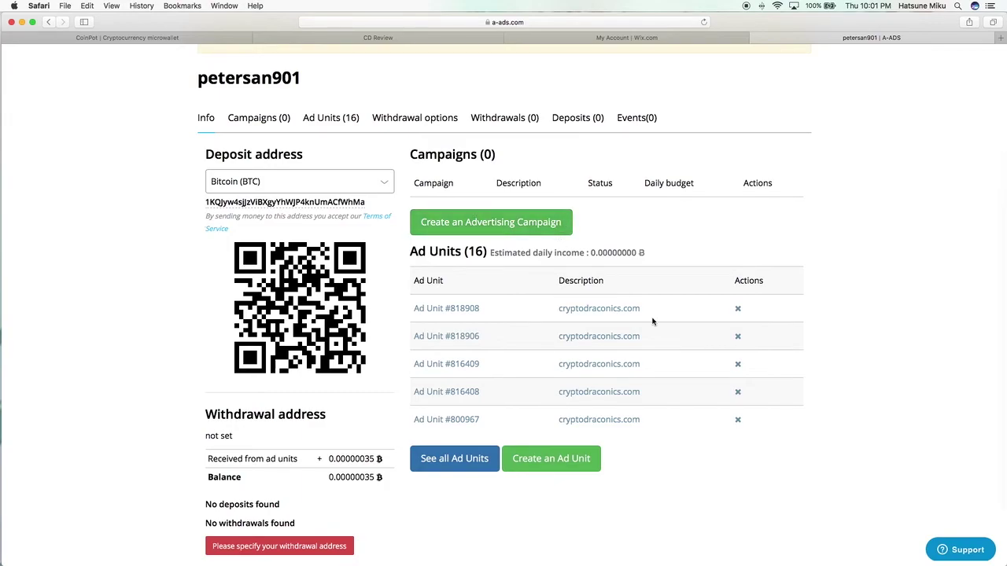
# Open the form for creating an ad unit and review its type, size, content filter and withdrawal settings
pyautogui.click(560, 458)
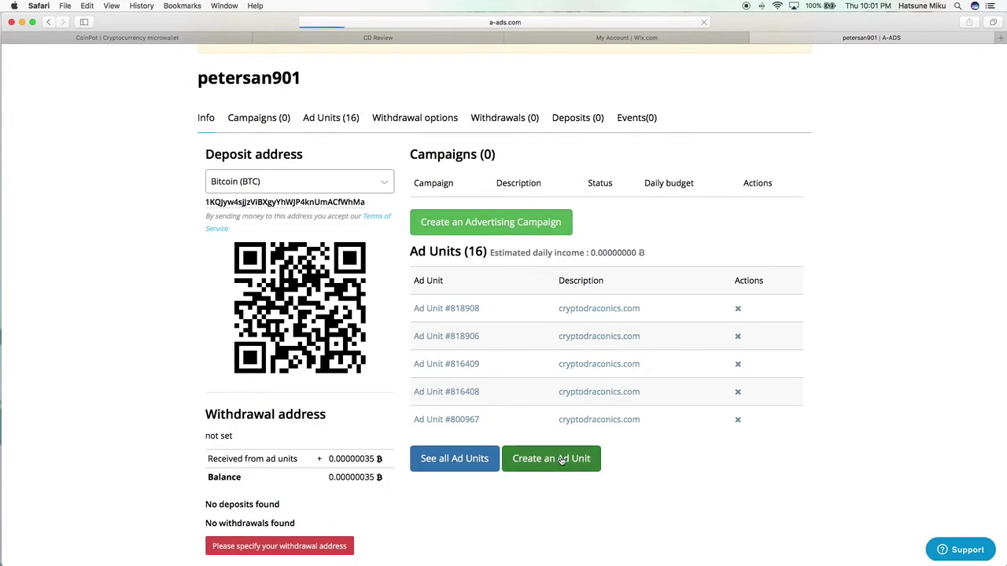
pyautogui.scroll(-5, 417, 333)
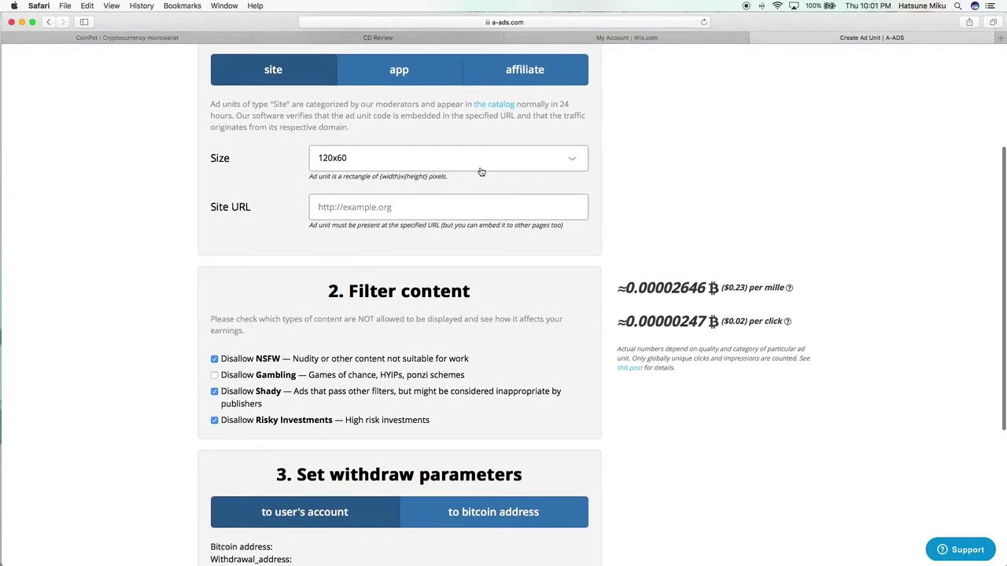
pyautogui.scroll(1, 481, 173)
pyautogui.scroll(-6, 243, 229)
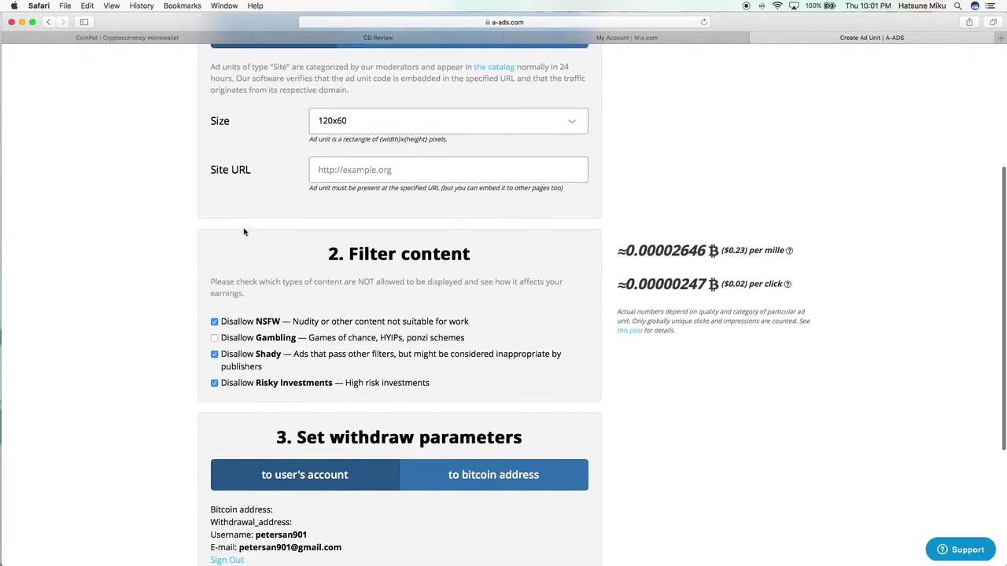
pyautogui.scroll(-1, 323, 264)
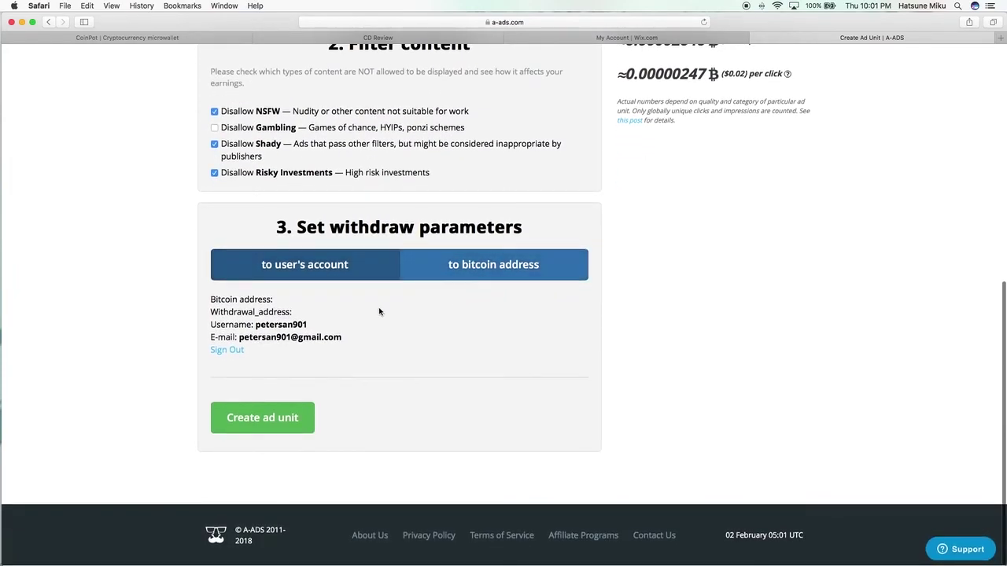
pyautogui.scroll(10, 383, 343)
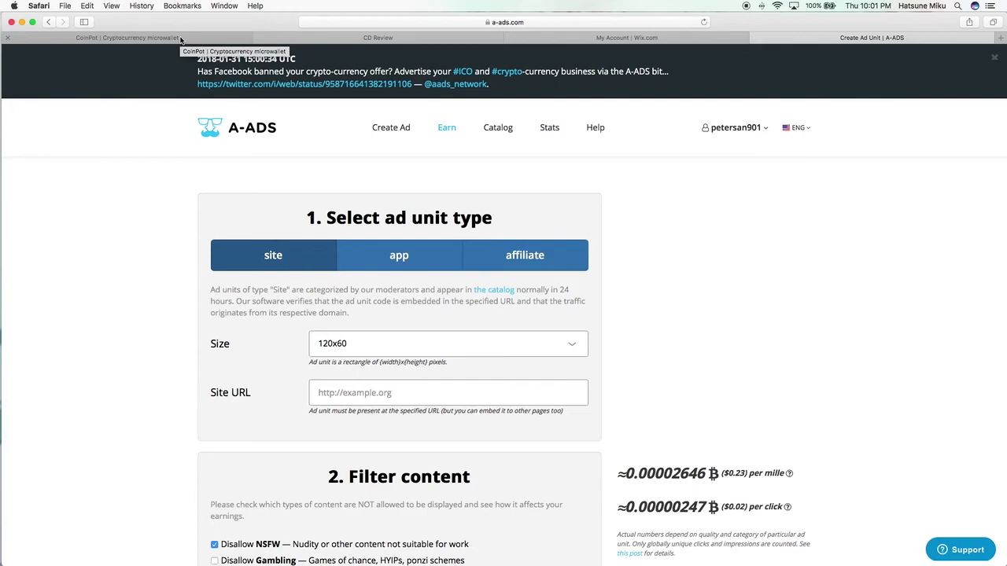
# Switch to the CoinPot cryptocurrency microwallet page
pyautogui.rightClick(180, 40)
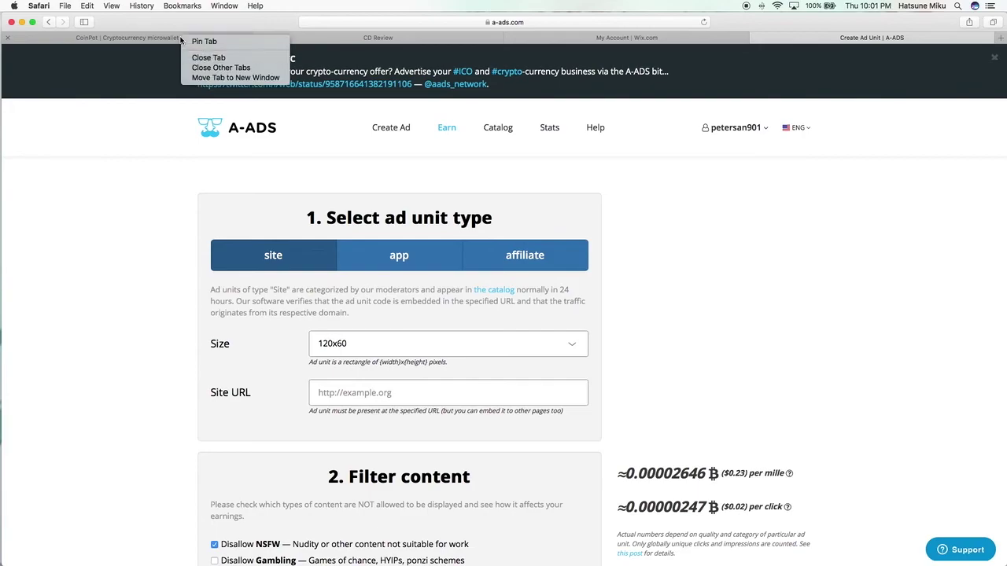
pyautogui.click(157, 41)
pyautogui.click(156, 40)
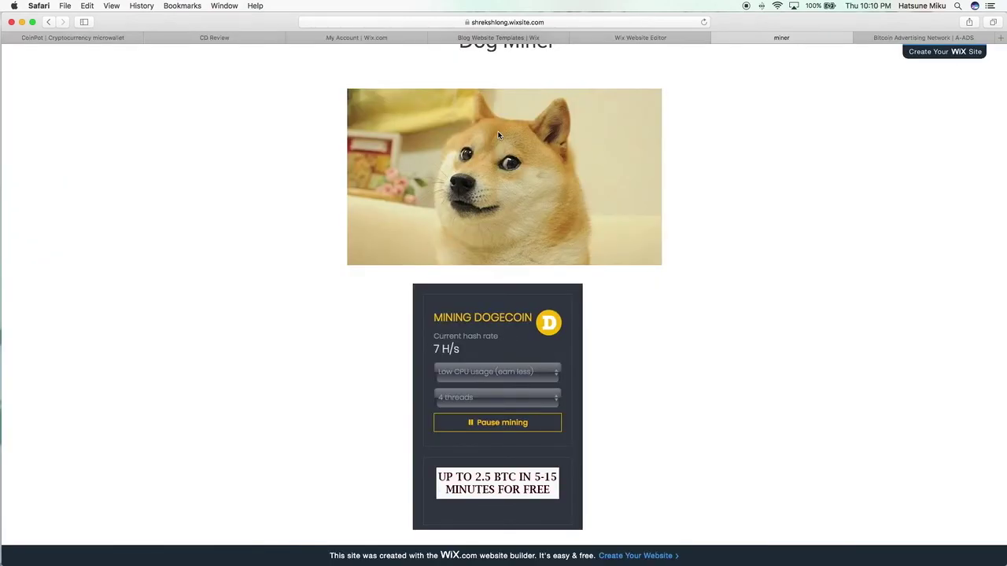
# Examine the published Dog Miner page, including its dog picture and embedded Dogecoin mining widget
pyautogui.scroll(3, 500, 138)
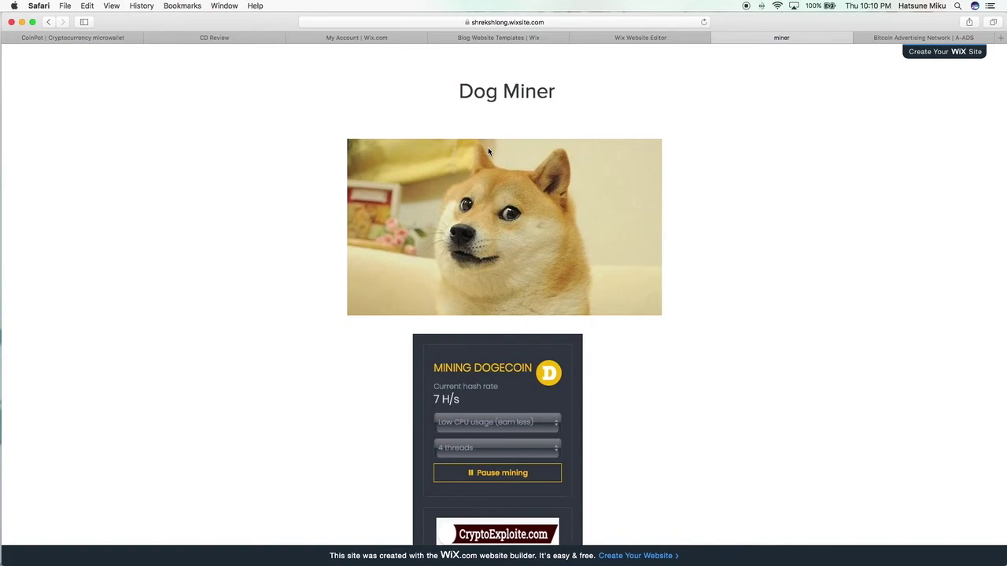
pyautogui.scroll(-5, 501, 202)
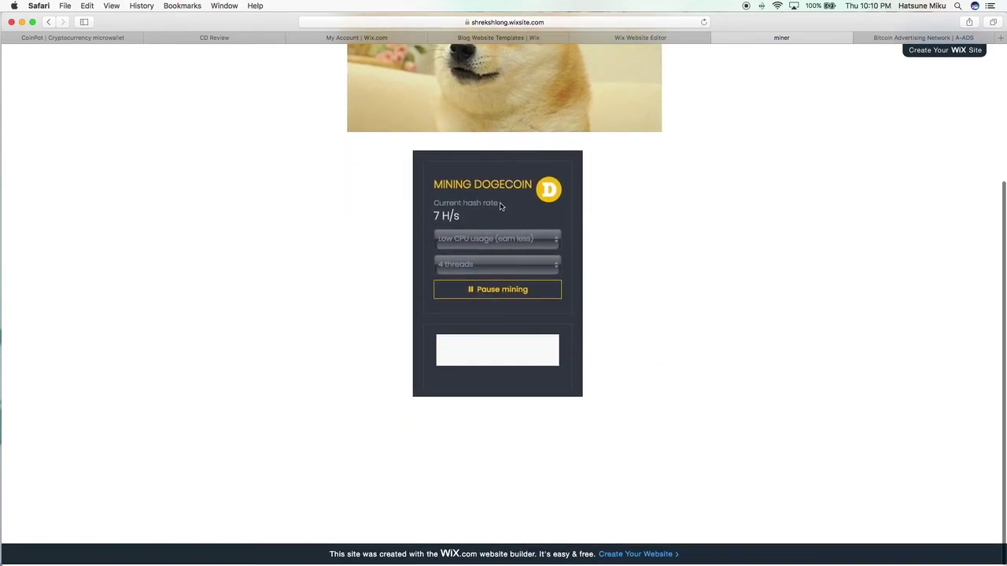
pyautogui.scroll(5, 499, 205)
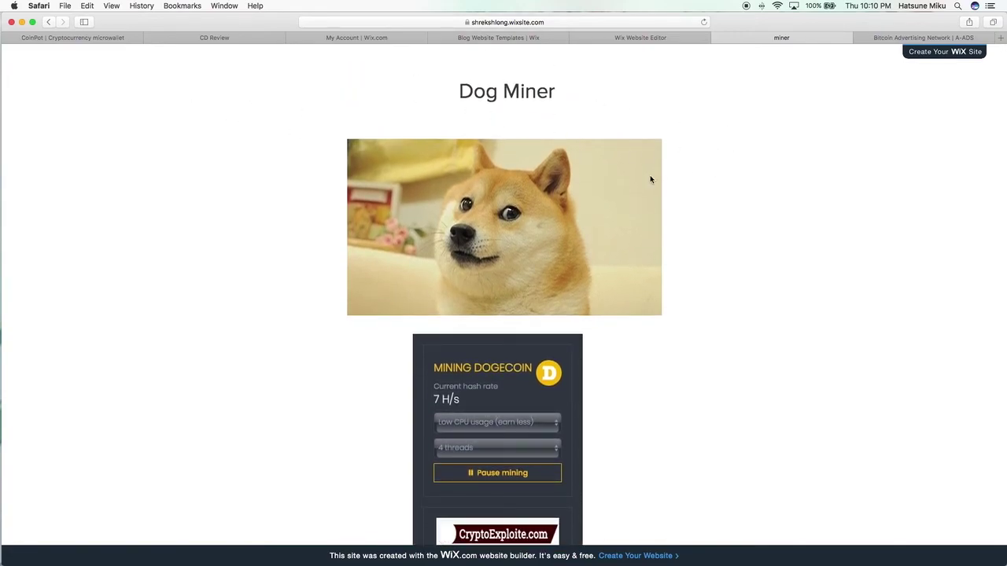
pyautogui.scroll(-3, 796, 218)
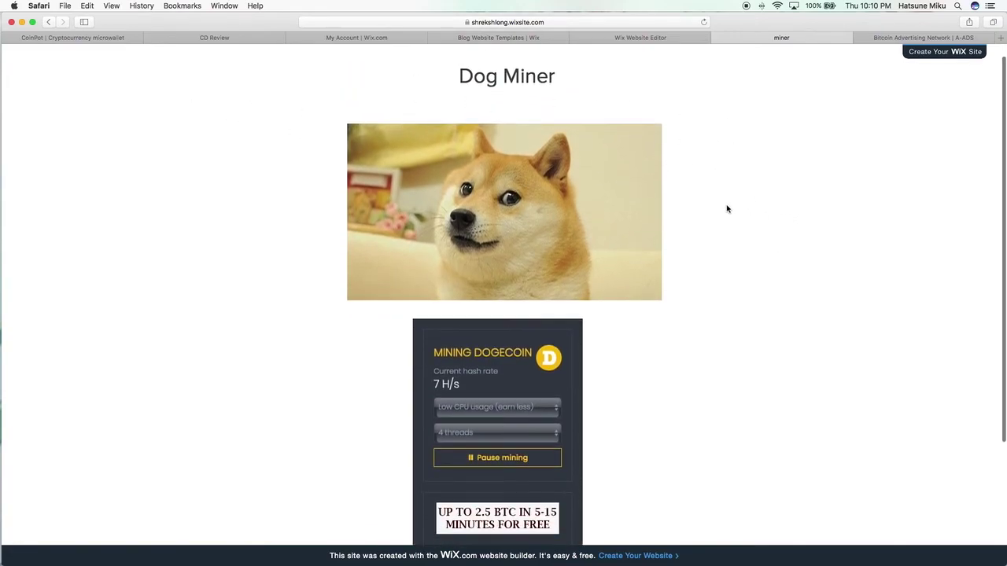
pyautogui.scroll(3, 599, 178)
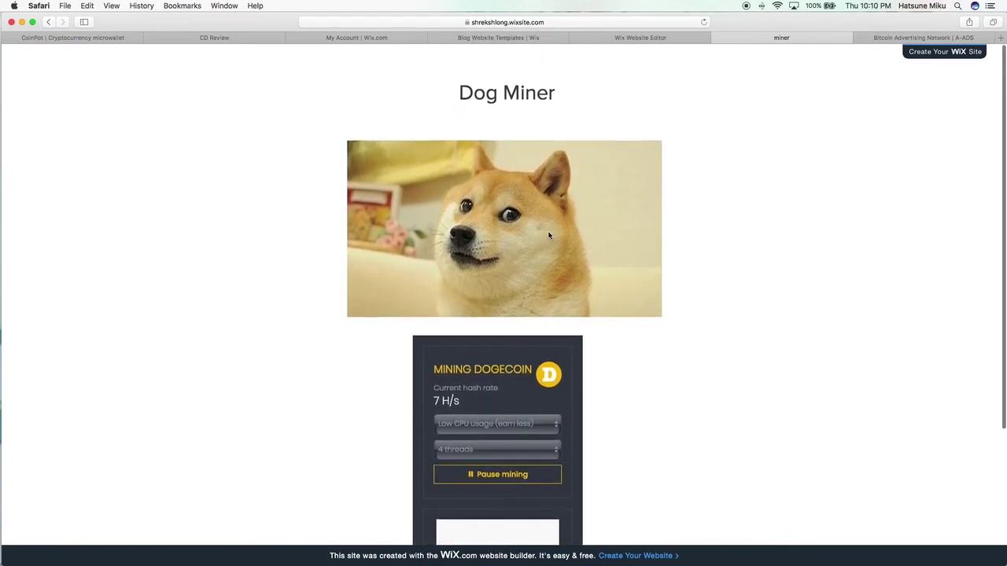
pyautogui.scroll(-5, 527, 232)
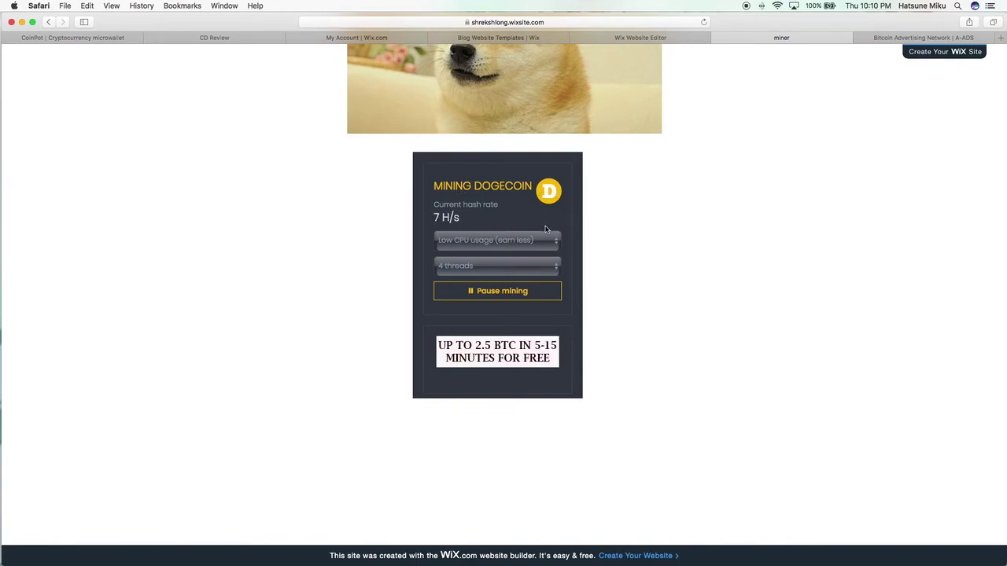
# Try the Very high CPU usage setting in the Dogecoin miner and return it to Low CPU usage
pyautogui.scroll(1, 550, 229)
pyautogui.click(539, 249)
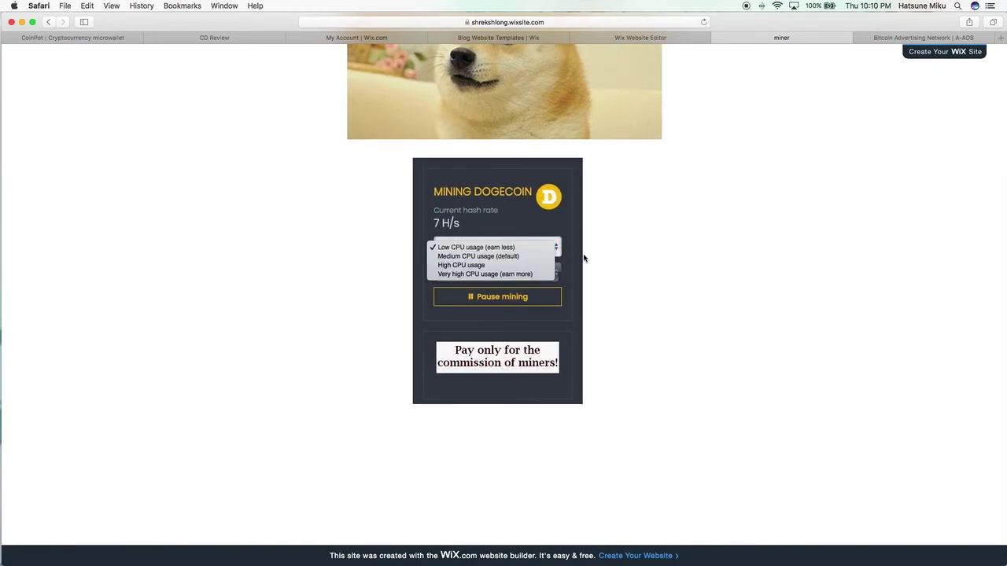
pyautogui.click(493, 275)
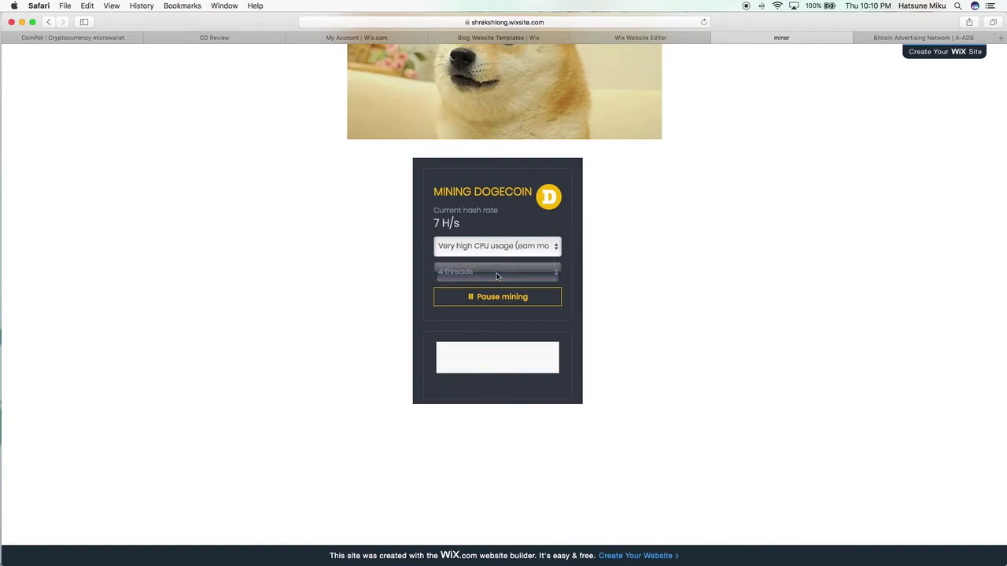
pyautogui.click(538, 248)
pyautogui.click(472, 219)
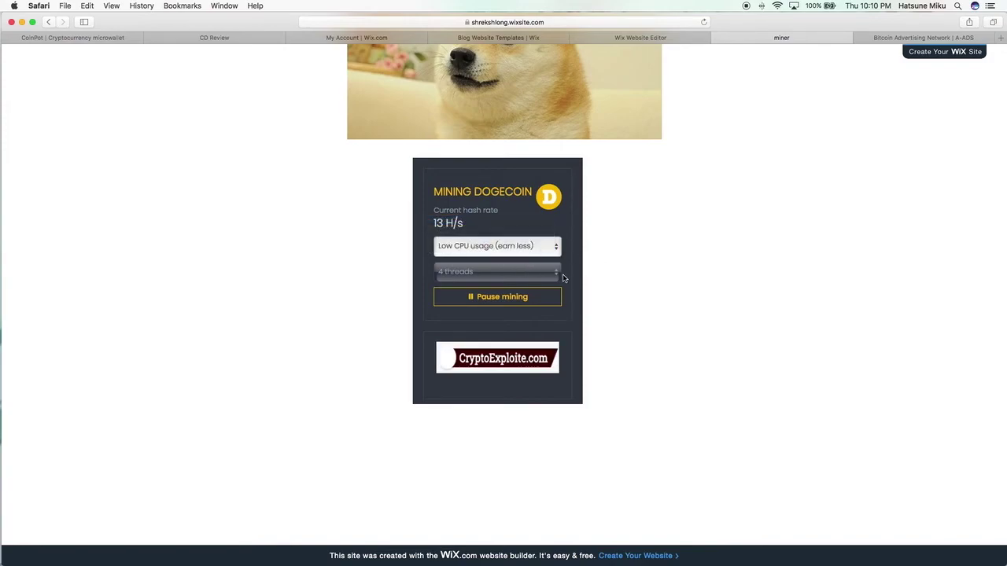
pyautogui.scroll(3, 578, 288)
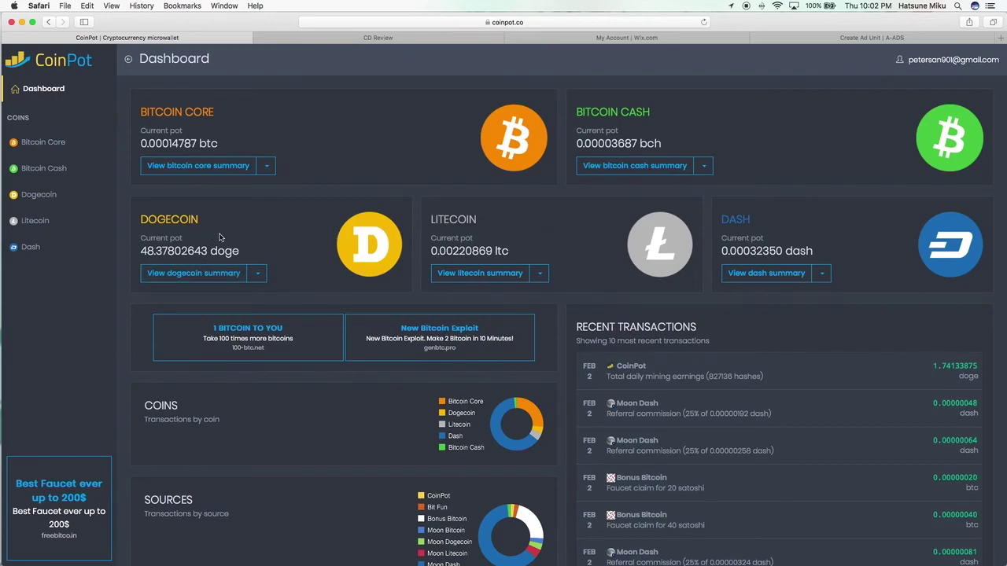
# Highlight the CoinPot daily mining earnings transaction and open the litecoin mining page
pyautogui.moveTo(607, 364); pyautogui.dragTo(738, 385)
pyautogui.click(731, 357)
pyautogui.click(544, 277)
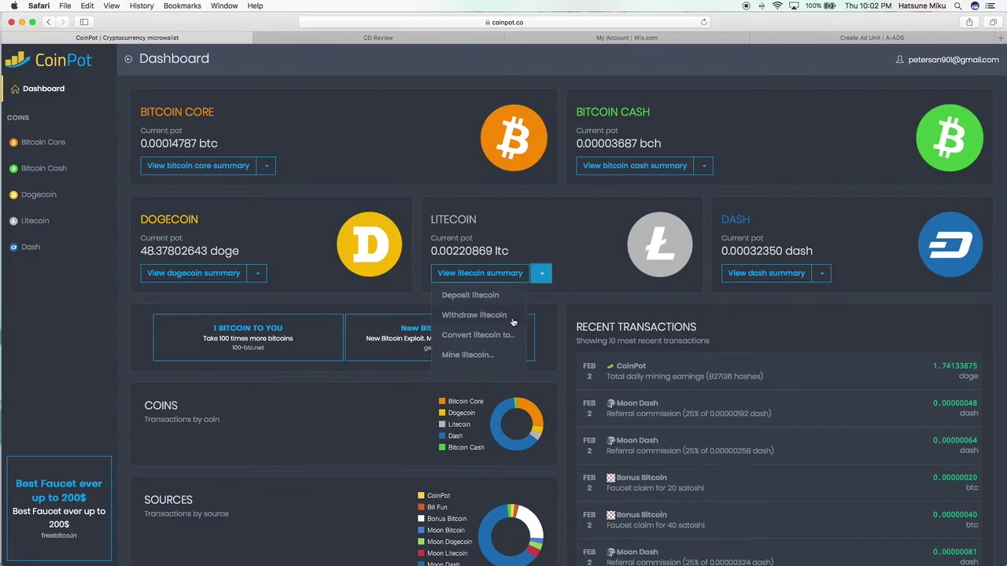
pyautogui.click(487, 355)
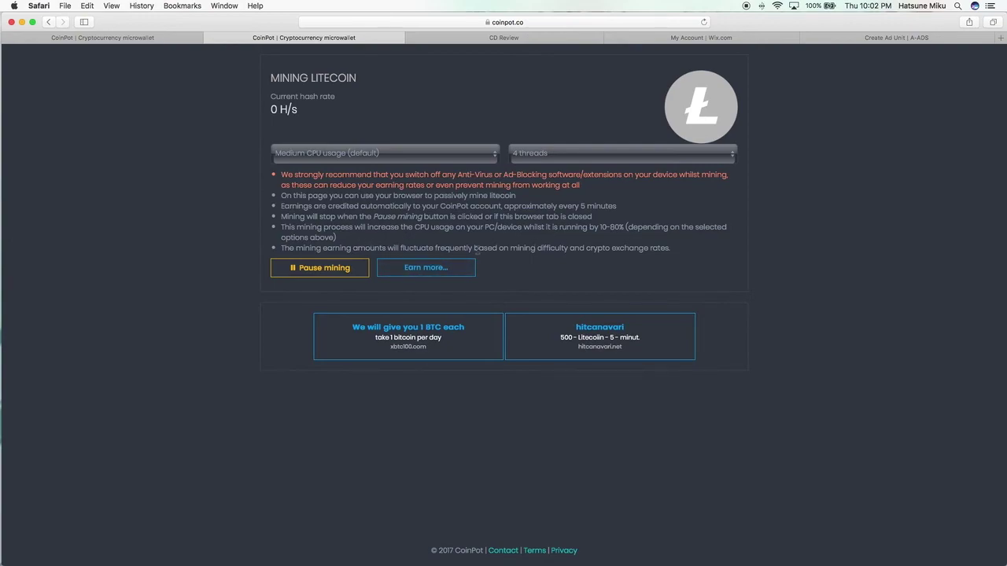
# Copy the iframe code for embedding the litecoin miner widget on a website and close the mining page
pyautogui.click(442, 268)
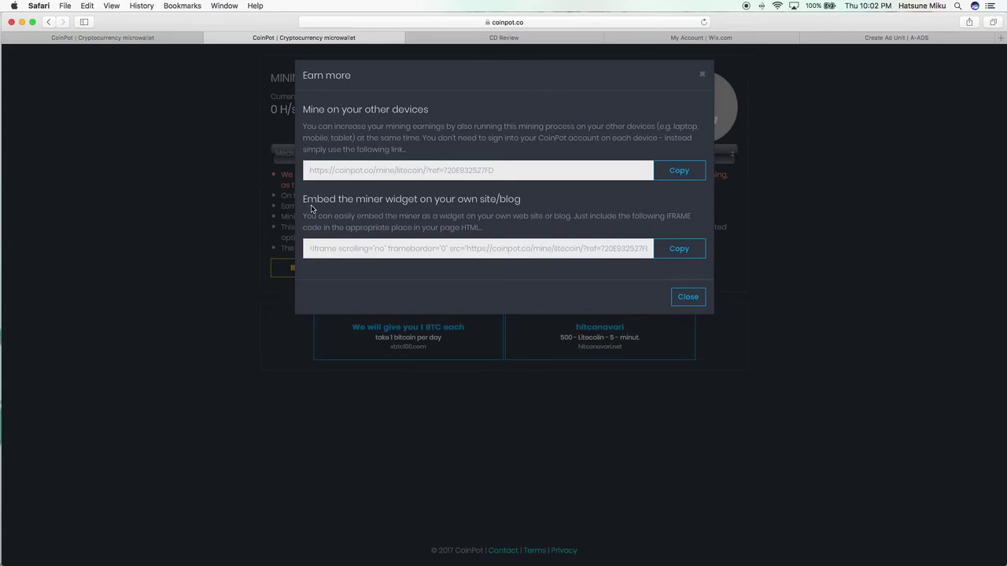
pyautogui.moveTo(302, 205); pyautogui.dragTo(528, 204)
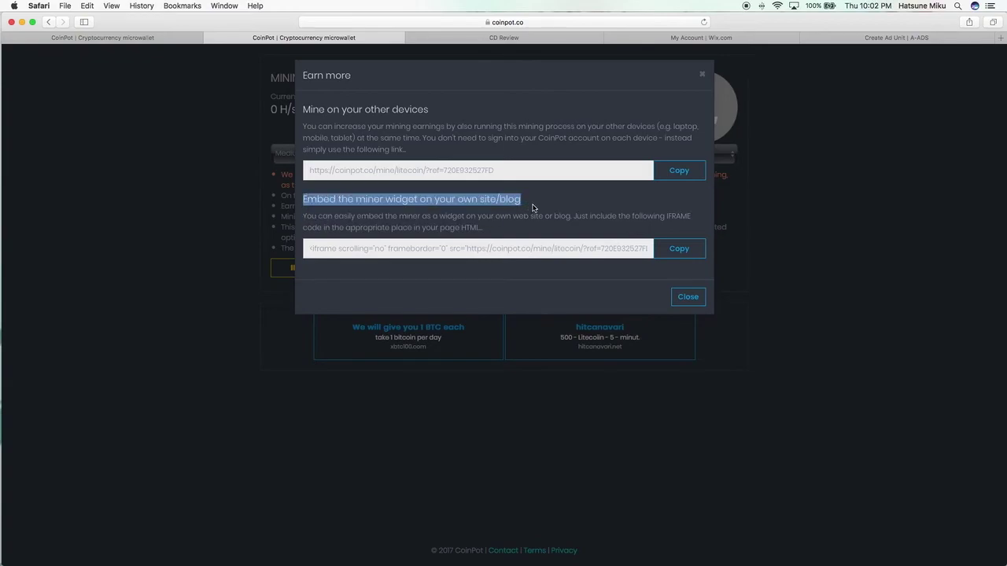
pyautogui.click(678, 251)
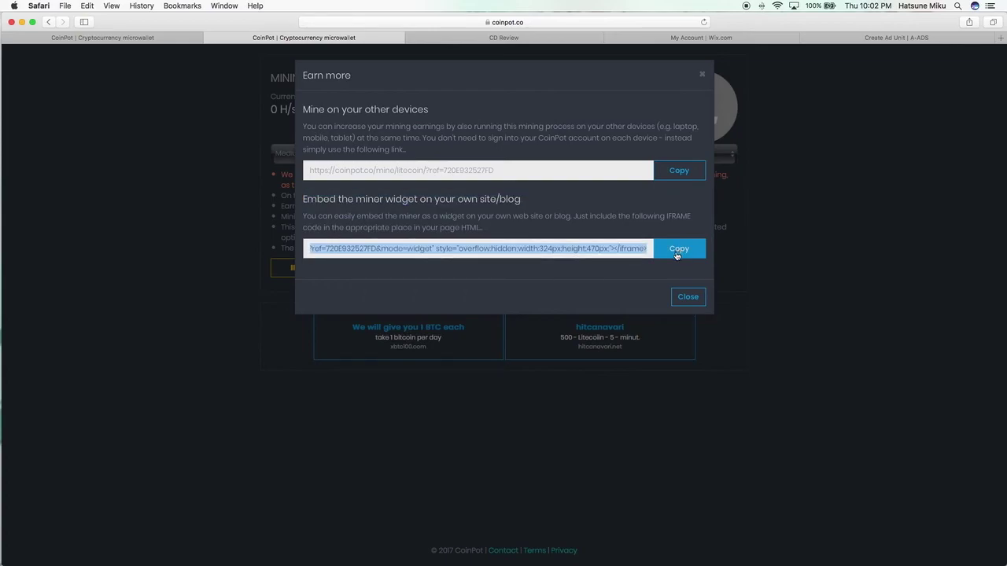
pyautogui.click(696, 297)
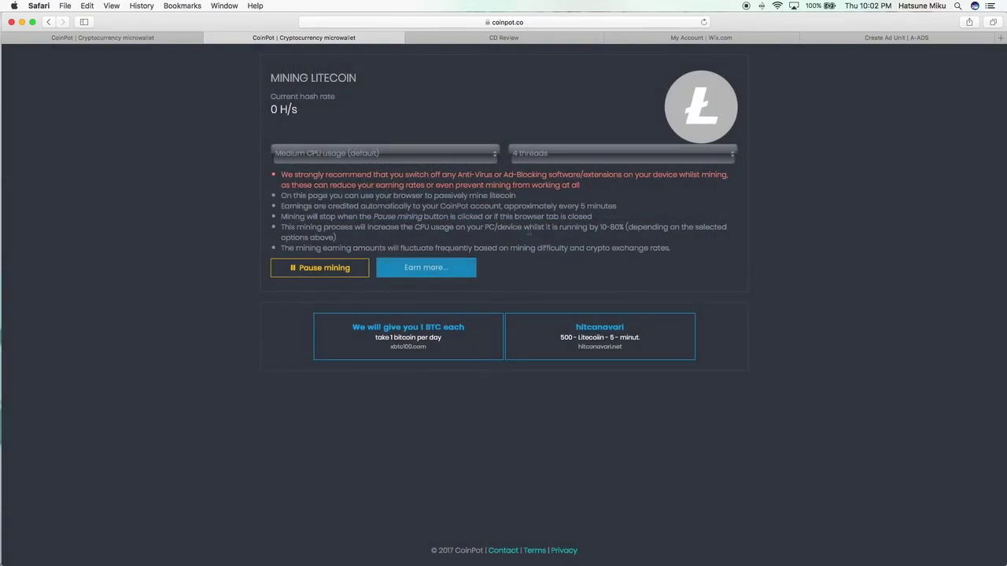
pyautogui.click(209, 38)
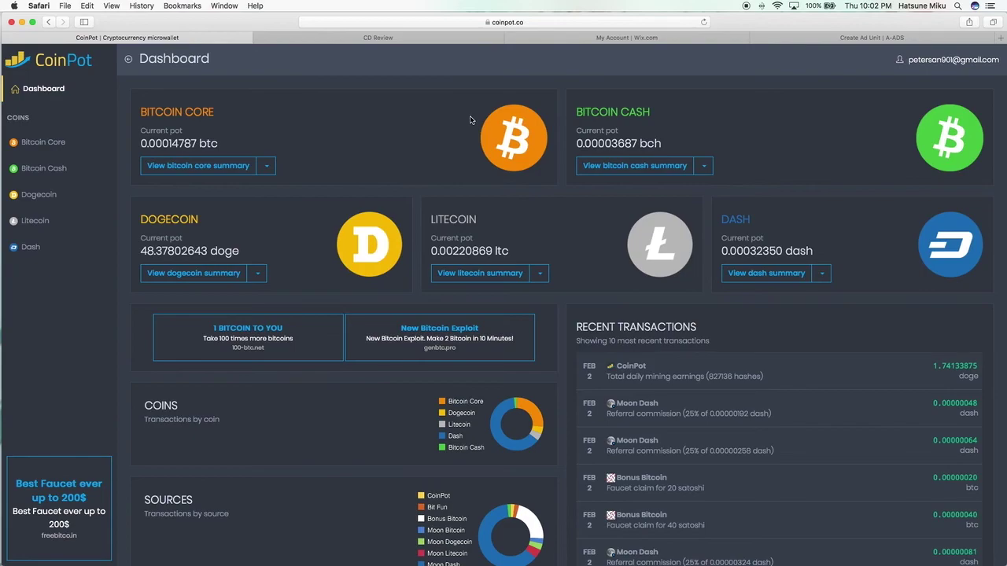
# Switch to the Wix account, browse the blog website templates and open the Business Blog template for editing
pyautogui.click(595, 39)
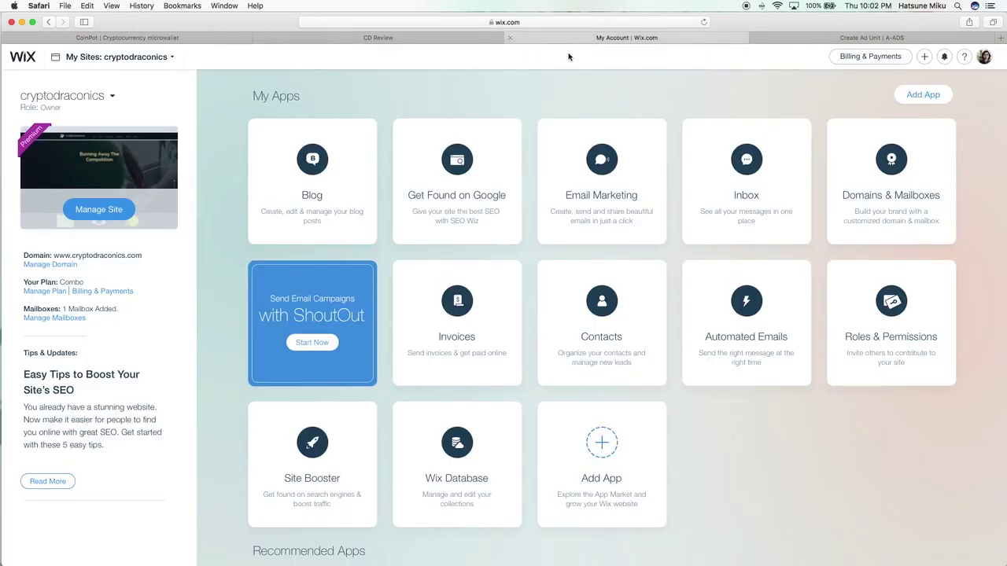
pyautogui.moveTo(346, 158)
pyautogui.tripleClick(104, 101)
pyautogui.click(133, 58)
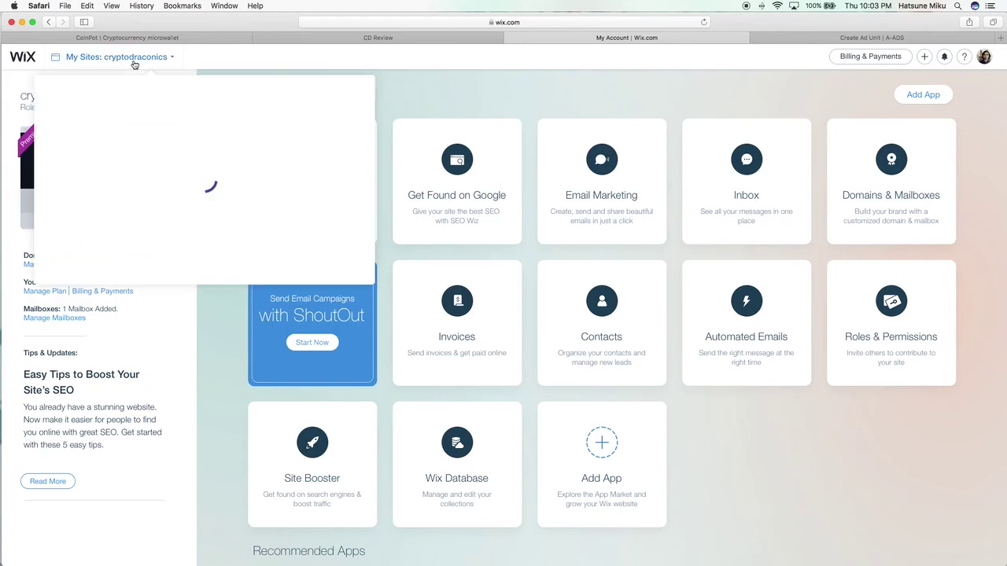
pyautogui.scroll(-8, 206, 297)
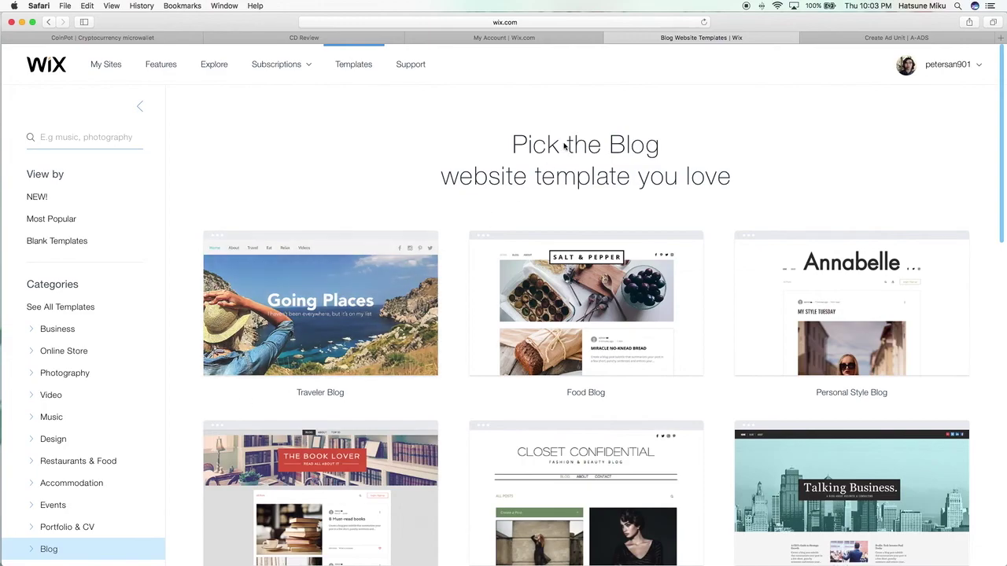
pyautogui.scroll(-5, 597, 229)
pyautogui.scroll(-2, 597, 231)
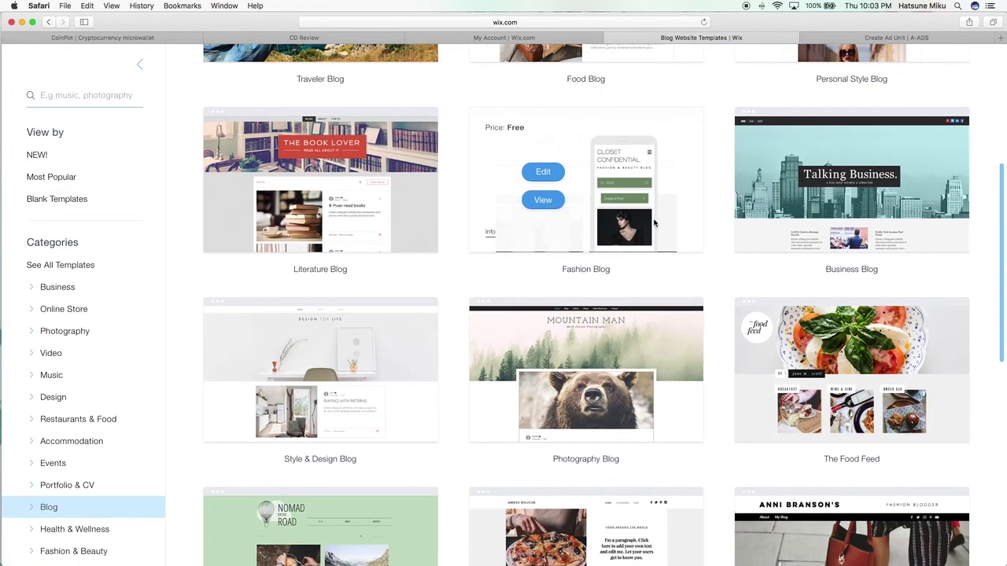
pyautogui.moveTo(815, 218)
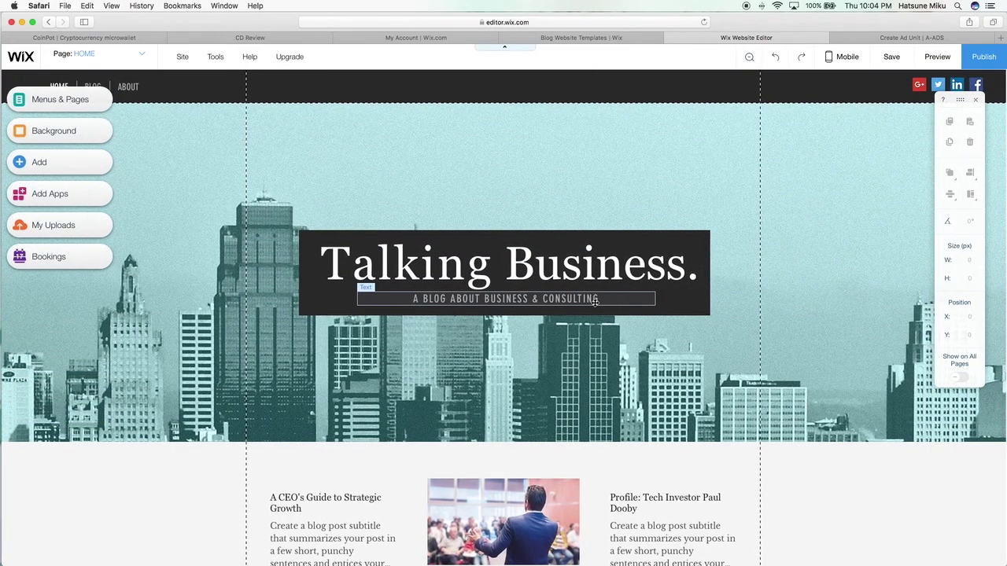
# Look over the Talking Business home page and add an HTML Code element to it
pyautogui.scroll(-10, 595, 302)
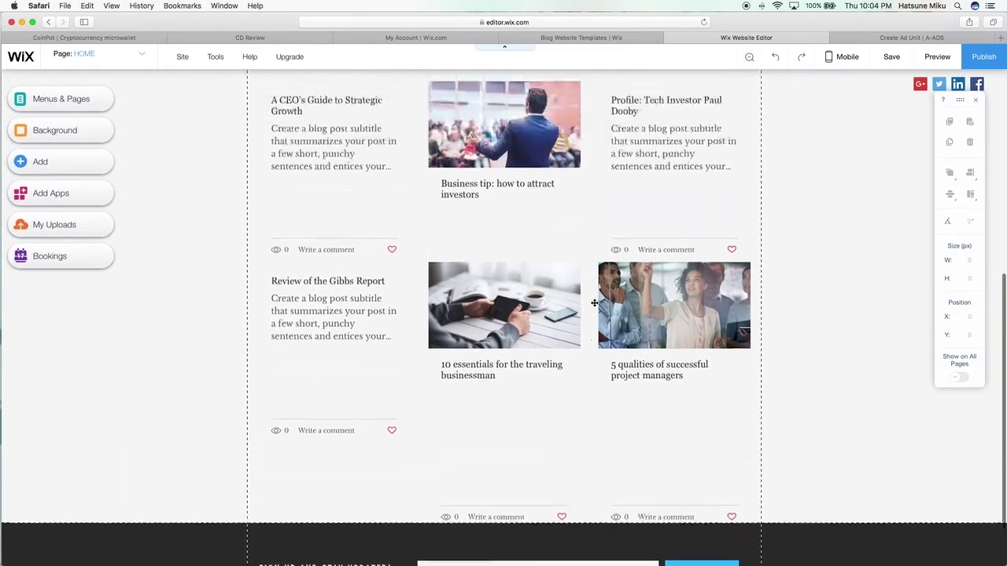
pyautogui.scroll(10, 595, 302)
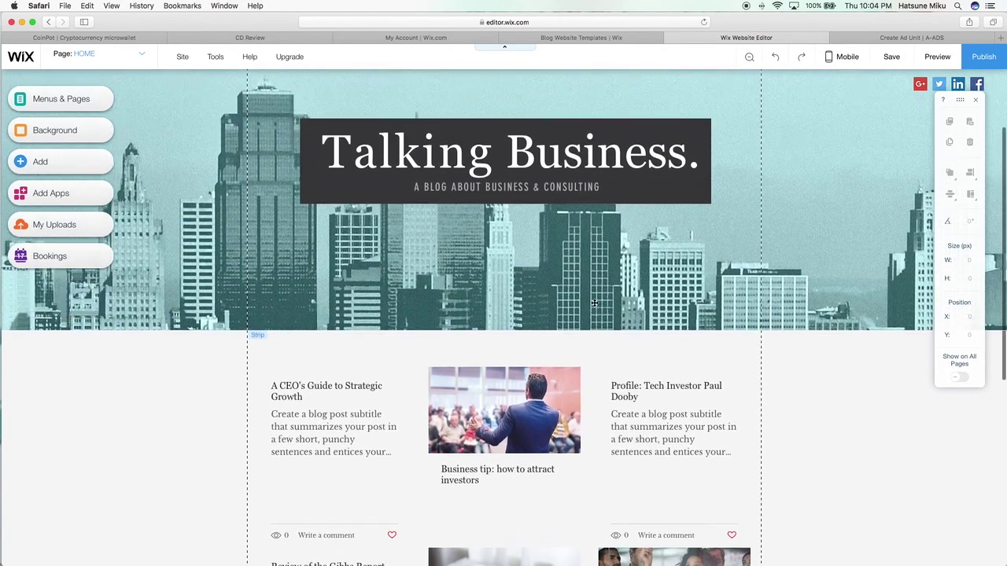
pyautogui.scroll(-5, 595, 302)
pyautogui.scroll(6, 595, 299)
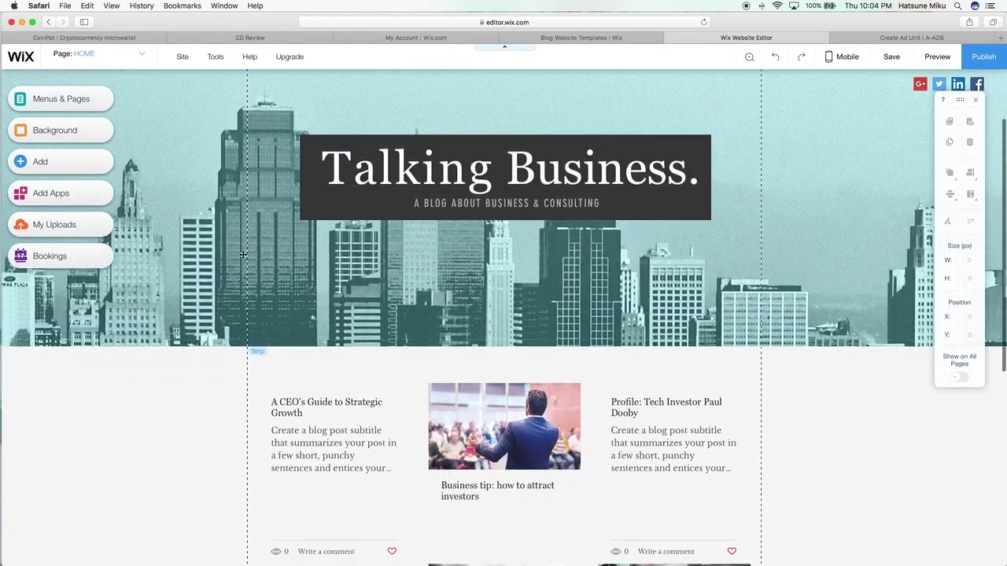
pyautogui.click(68, 163)
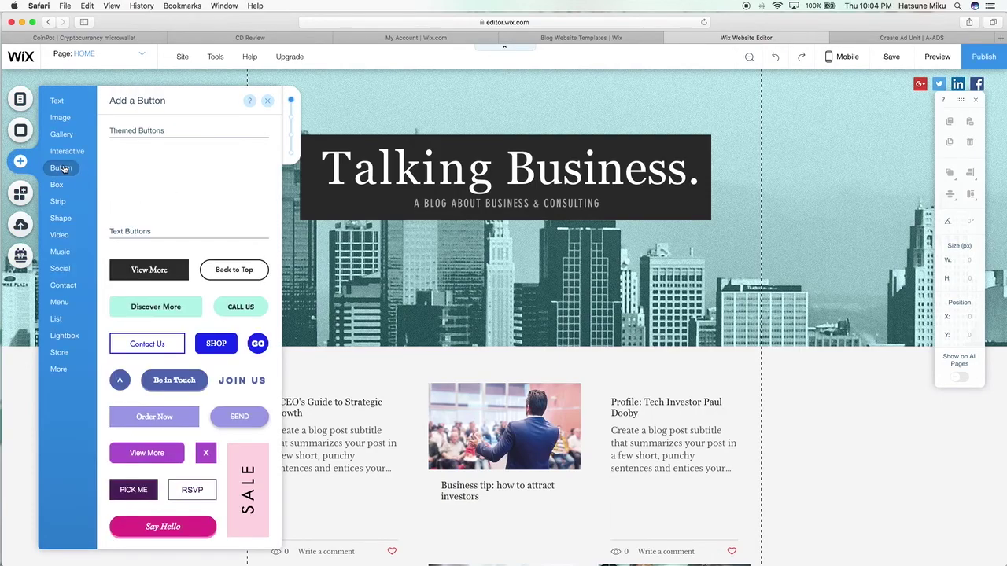
pyautogui.click(59, 337)
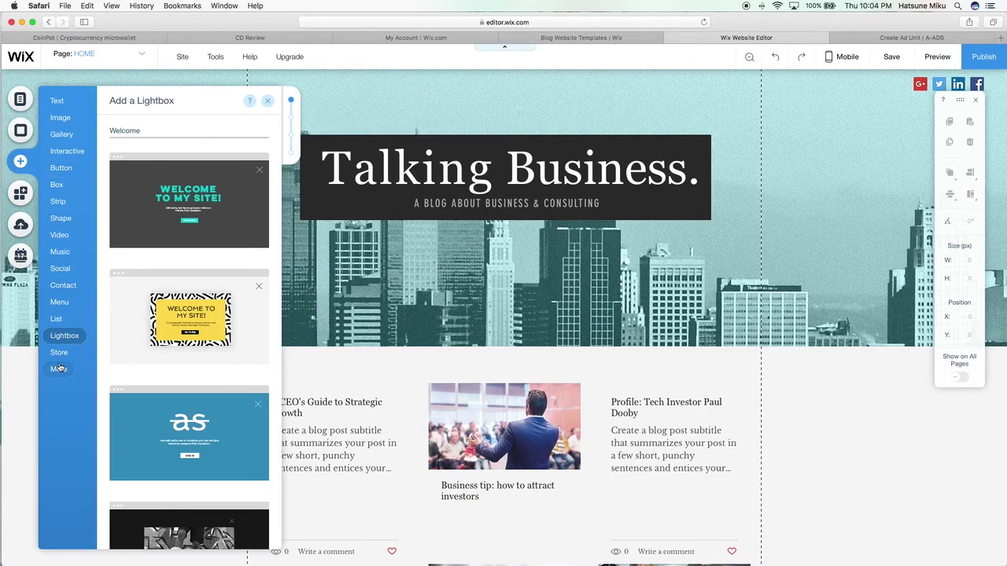
pyautogui.click(61, 369)
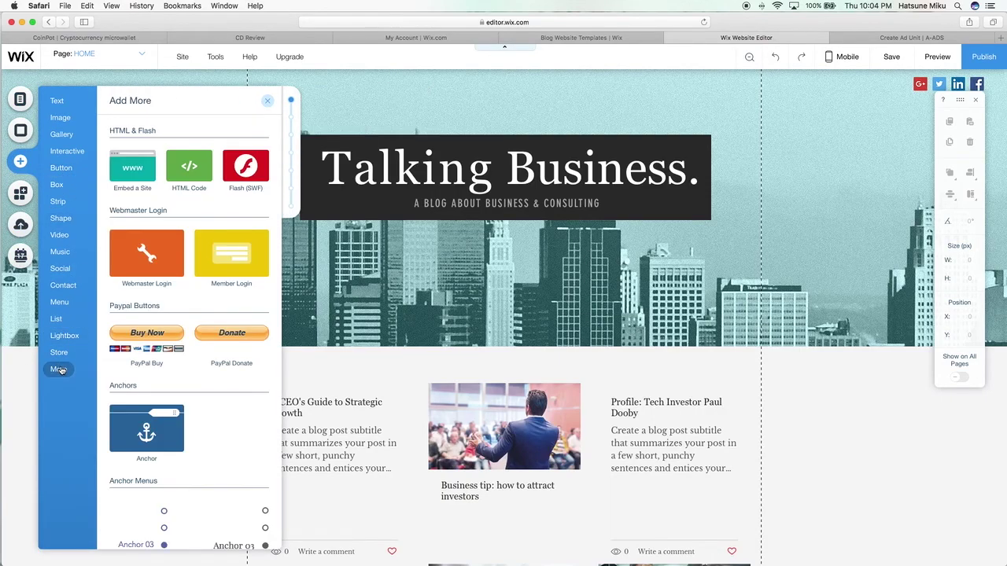
pyautogui.click(193, 175)
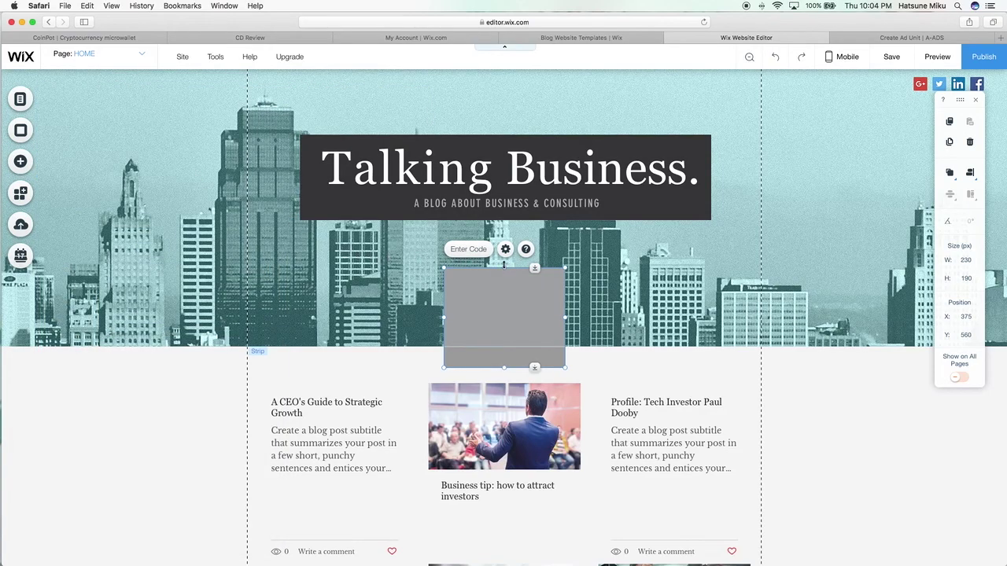
# Paste the copied litecoin miner iframe code into the HTML element, apply it and close its settings
pyautogui.click(505, 248)
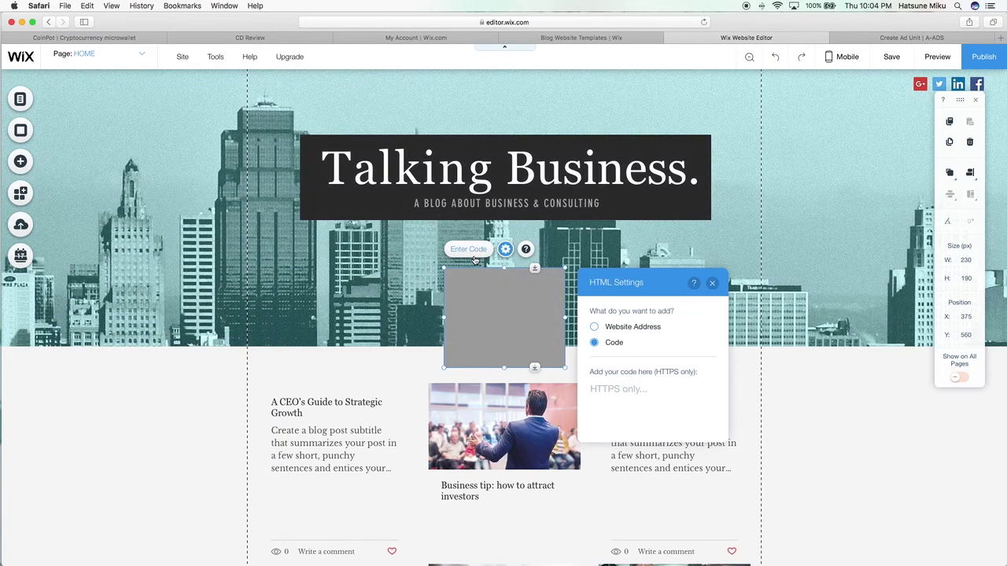
pyautogui.click(619, 396)
pyautogui.rightClick(619, 396)
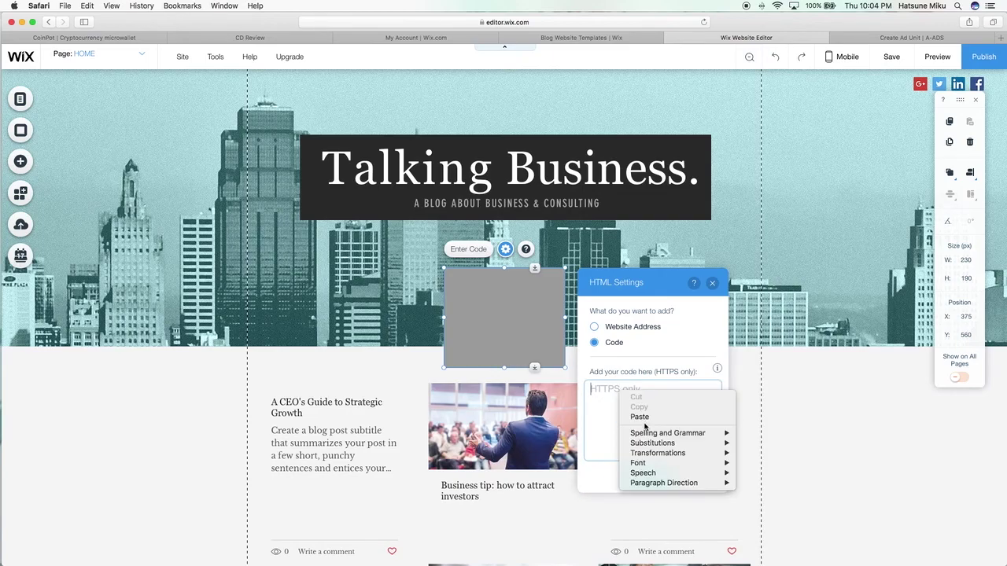
pyautogui.click(641, 417)
pyautogui.click(665, 476)
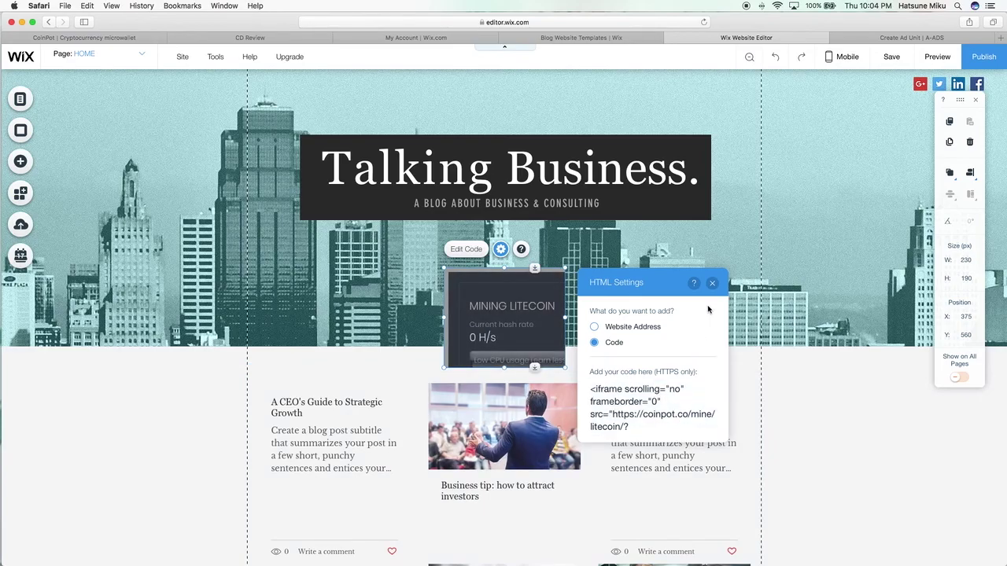
pyautogui.click(712, 284)
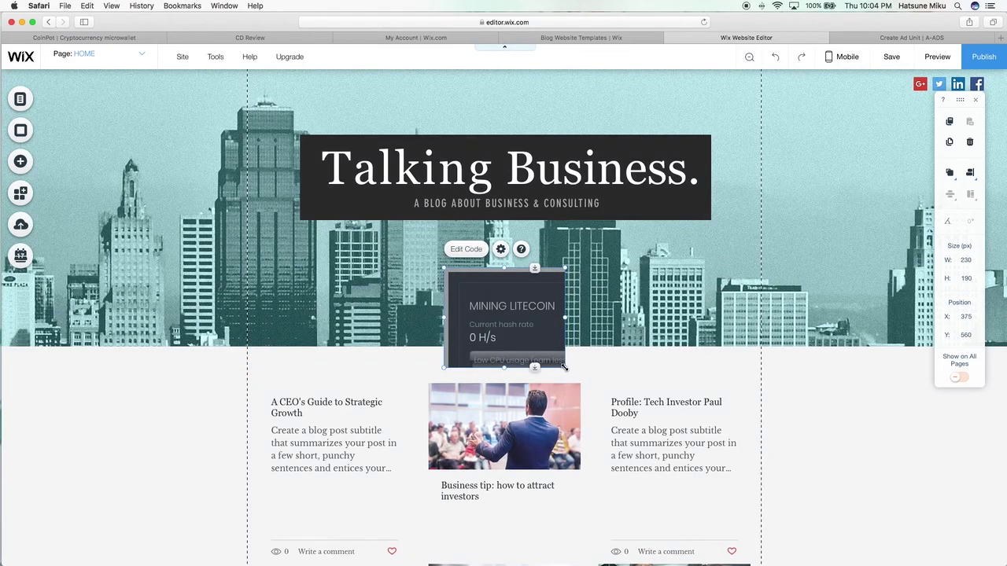
# Enlarge the litecoin miner widget to about 355 × 521 px and move it beside the blog posts, to about X -409, Y 715
pyautogui.moveTo(590, 381); pyautogui.dragTo(630, 539)
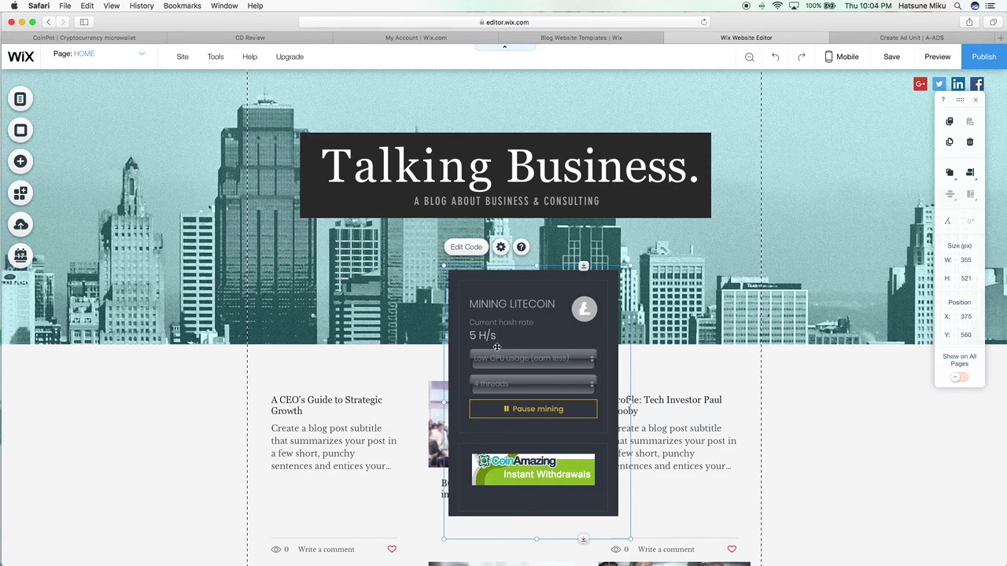
pyautogui.click(497, 415)
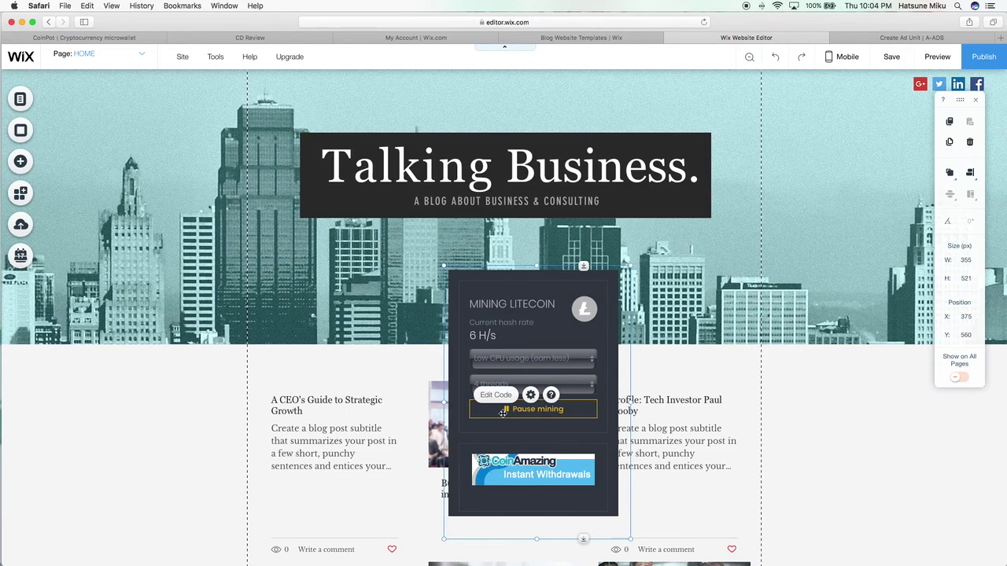
pyautogui.click(507, 410)
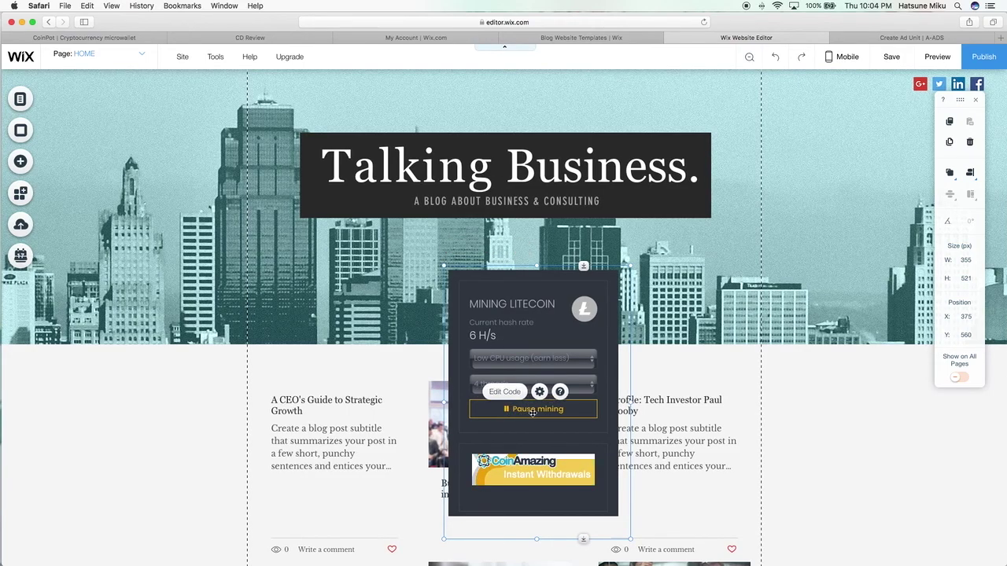
pyautogui.moveTo(489, 309); pyautogui.dragTo(117, 401)
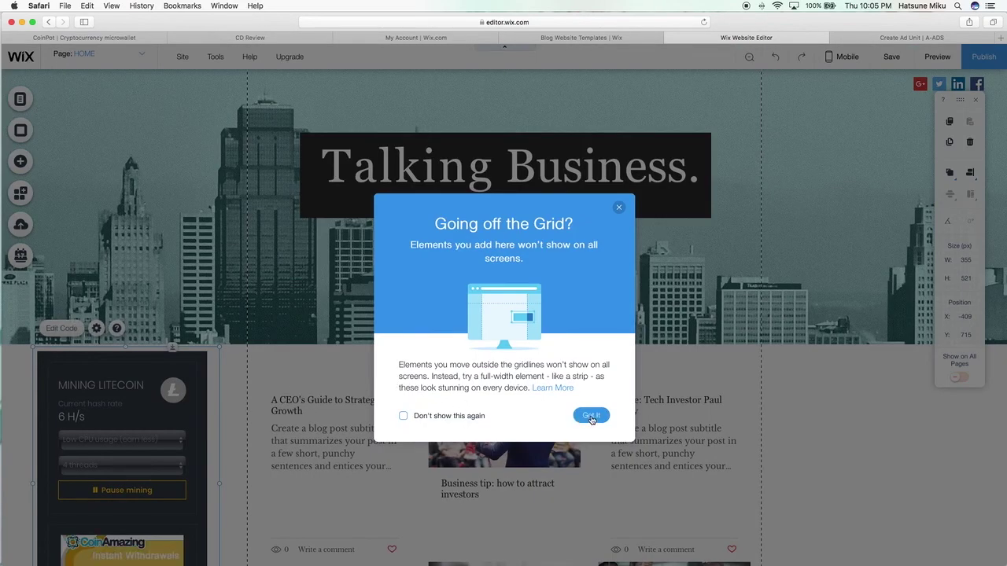
pyautogui.click(592, 416)
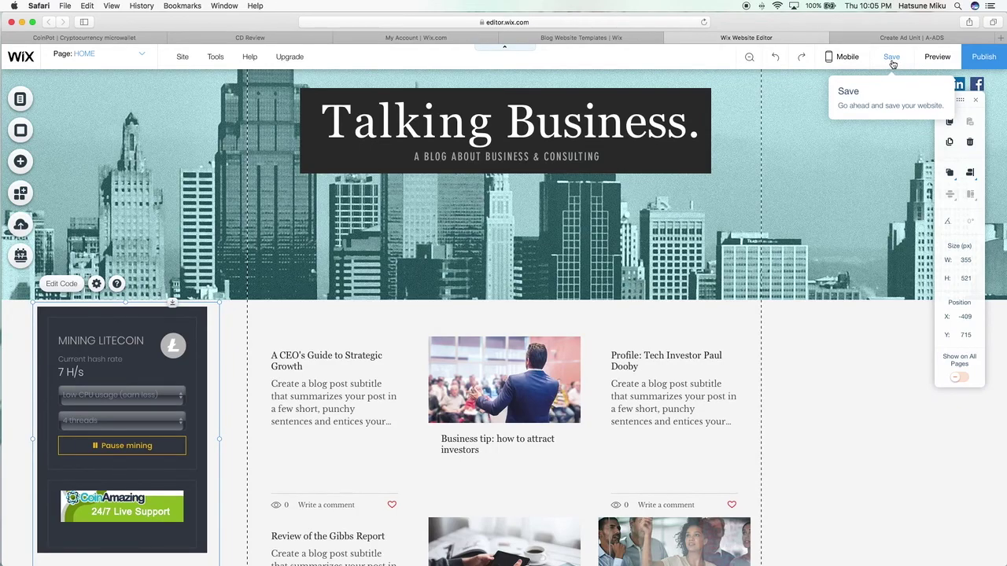
# Save and publish the blog site, and copy its published web address
pyautogui.click(891, 58)
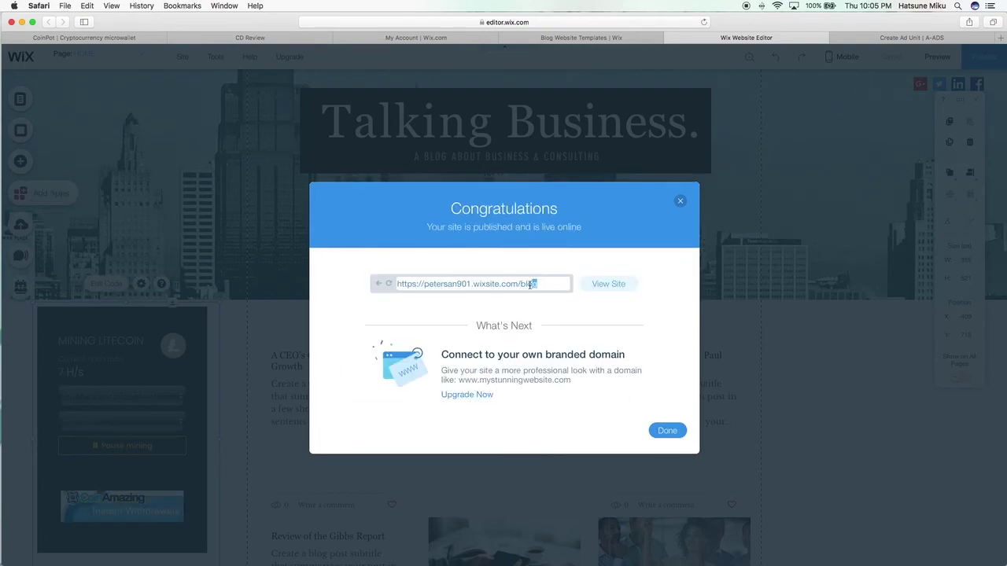
pyautogui.moveTo(539, 284); pyautogui.dragTo(411, 285)
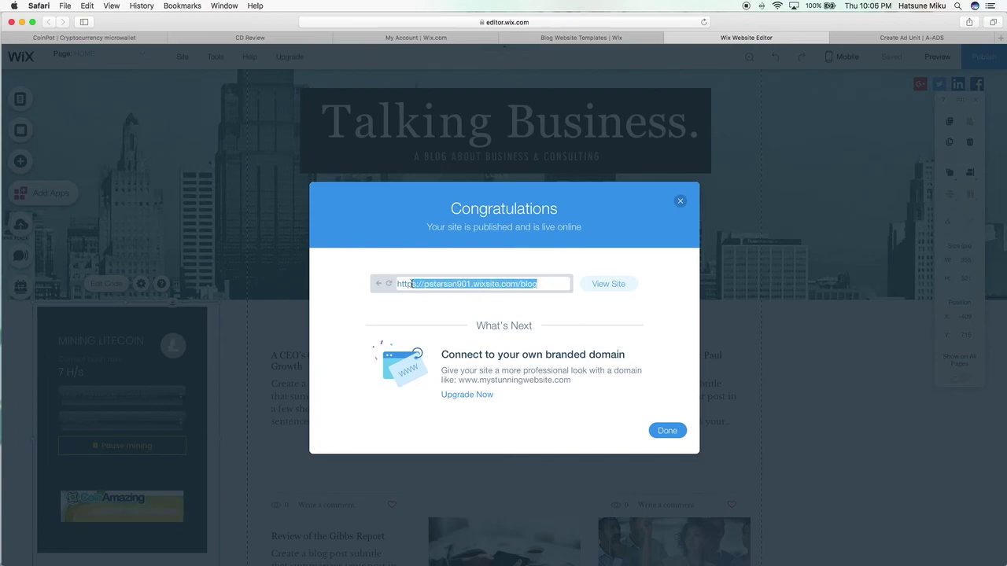
pyautogui.rightClick(422, 284)
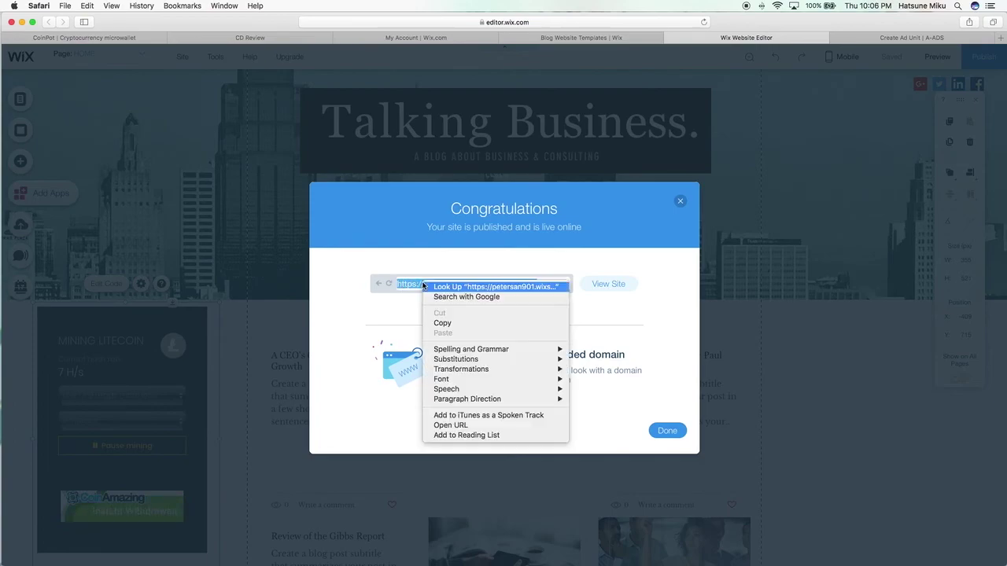
pyautogui.click(445, 323)
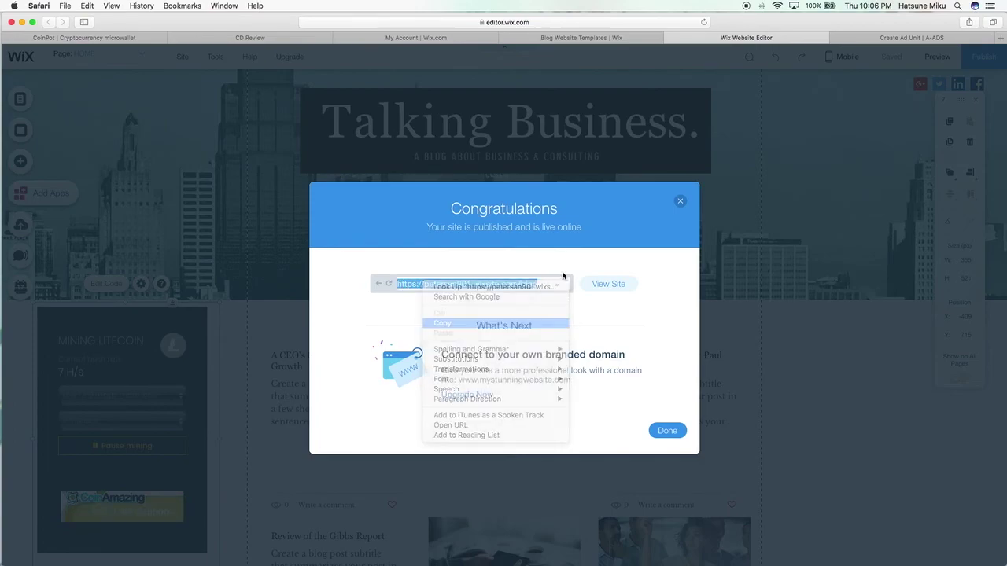
# Switch to the A-ADS ad unit form and set the site ad unit's size to 120x600
pyautogui.click(871, 38)
pyautogui.scroll(-5, 481, 212)
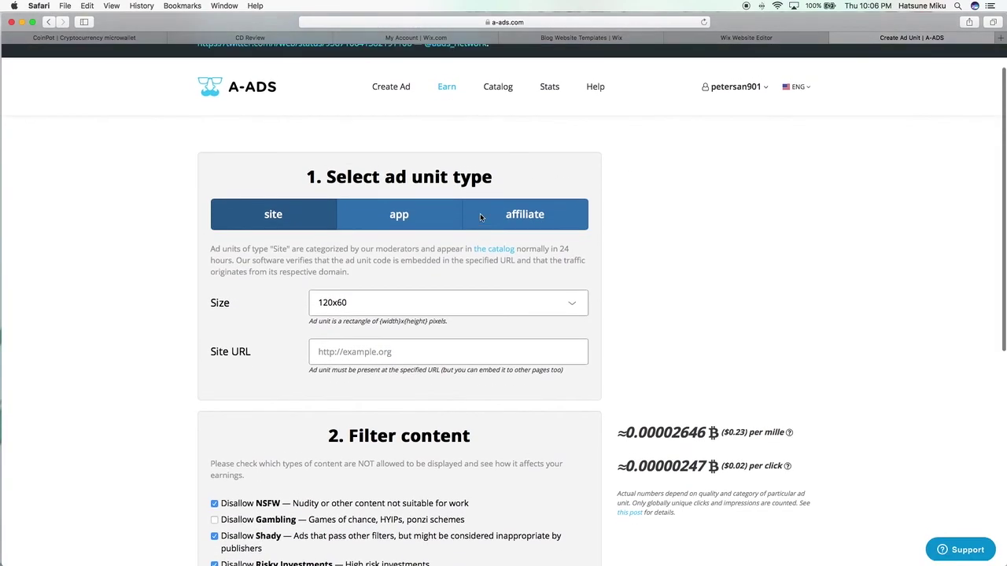
pyautogui.scroll(5, 479, 214)
pyautogui.scroll(1, 480, 214)
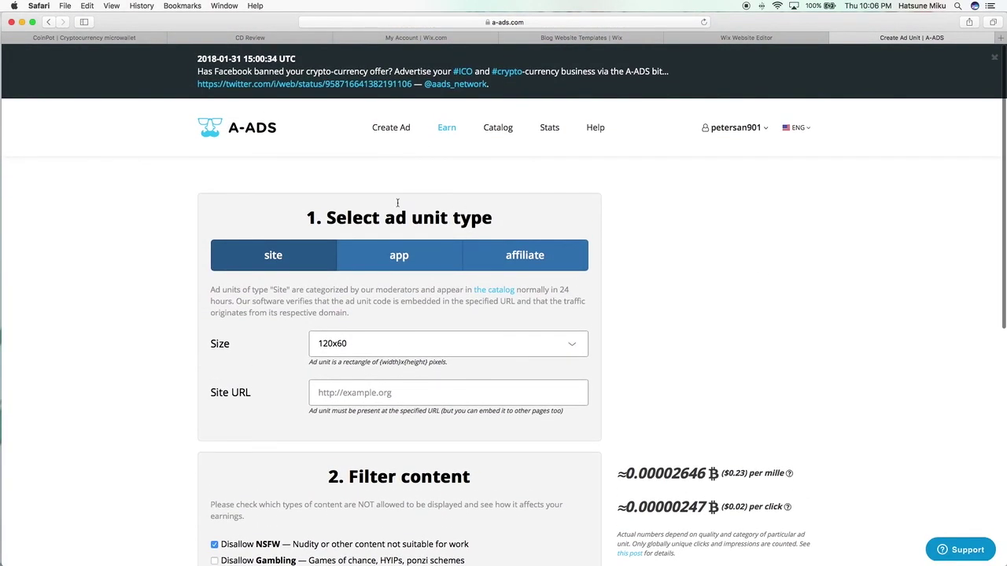
pyautogui.scroll(-4, 449, 226)
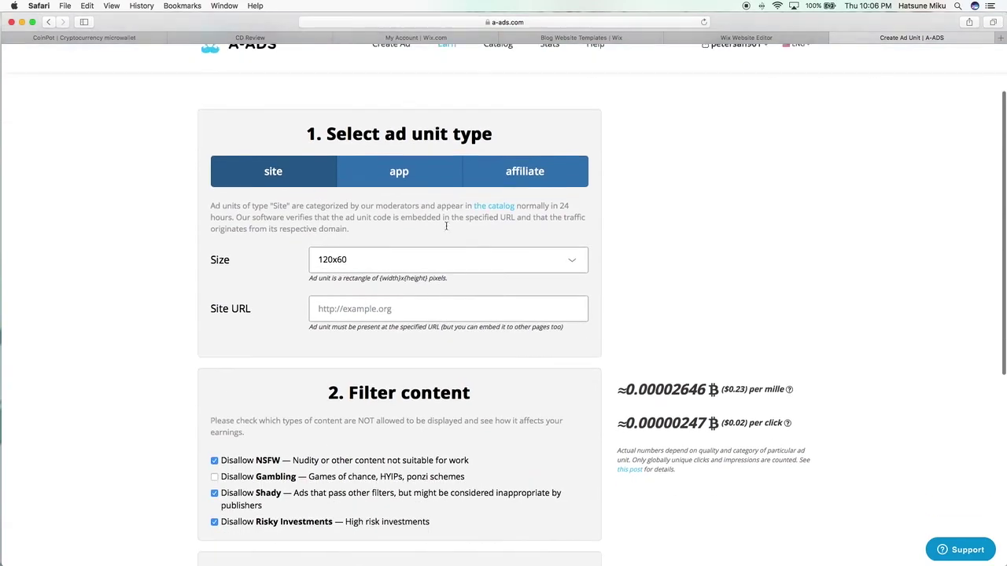
pyautogui.click(462, 221)
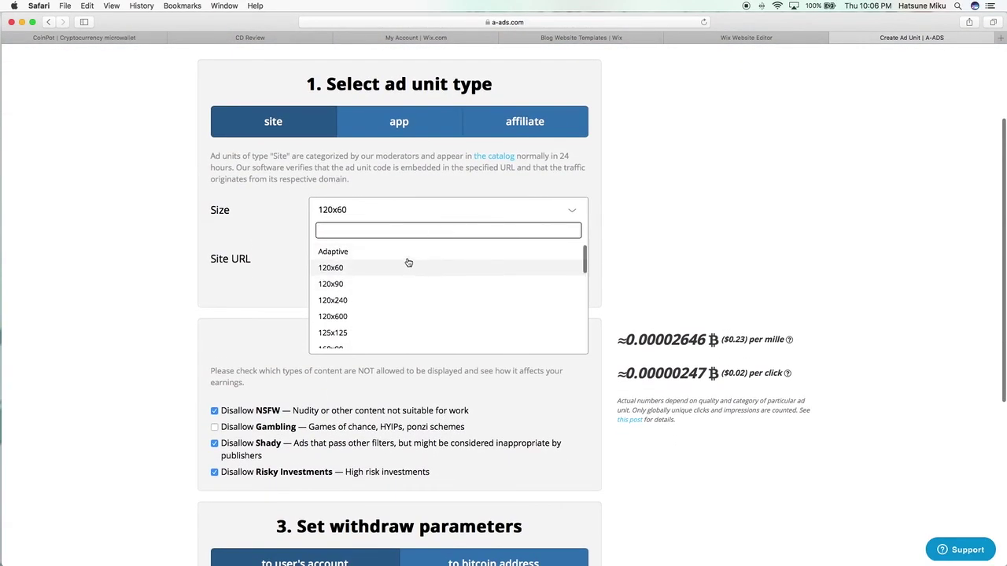
pyautogui.scroll(2, 370, 279)
pyautogui.scroll(2, 364, 282)
pyautogui.scroll(-4, 358, 346)
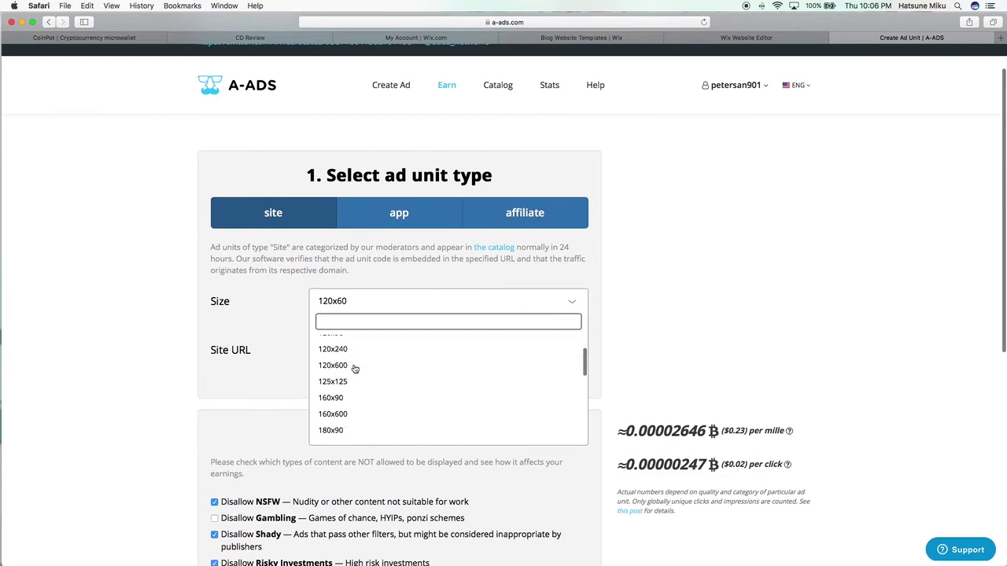
pyautogui.scroll(4, 358, 368)
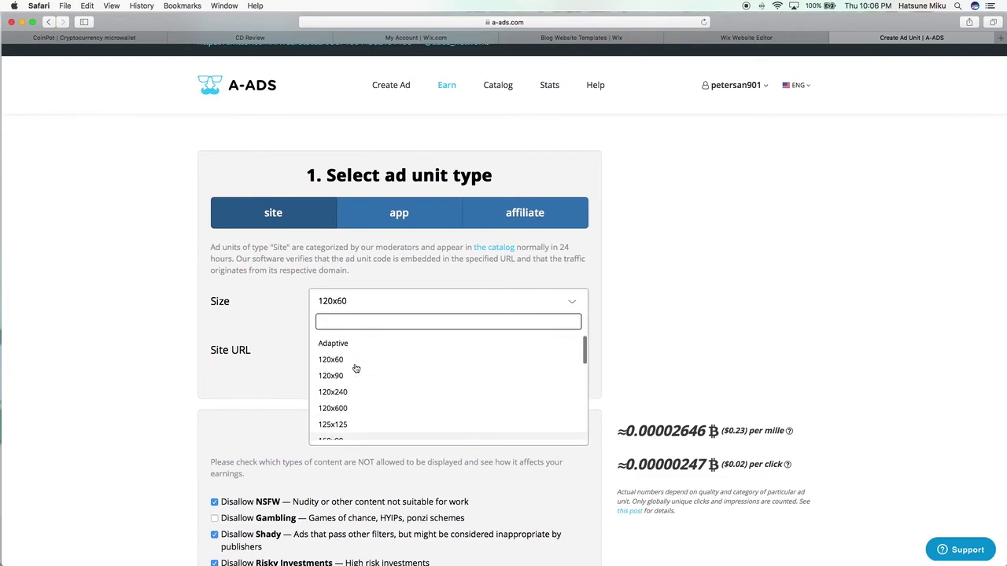
pyautogui.scroll(-3, 354, 371)
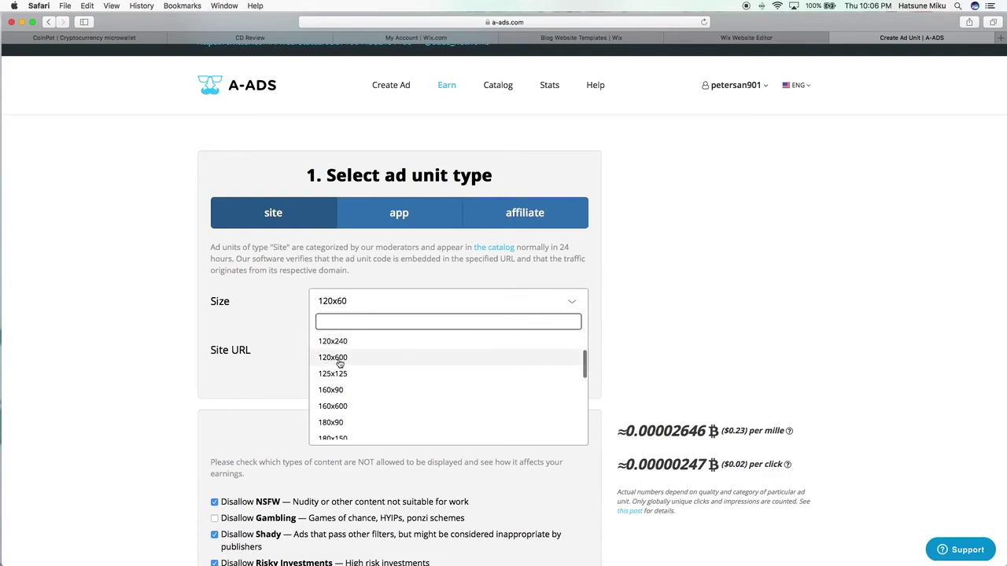
pyautogui.click(332, 358)
# Paste the published blog's web address as the ad unit's site URL
pyautogui.click(355, 356)
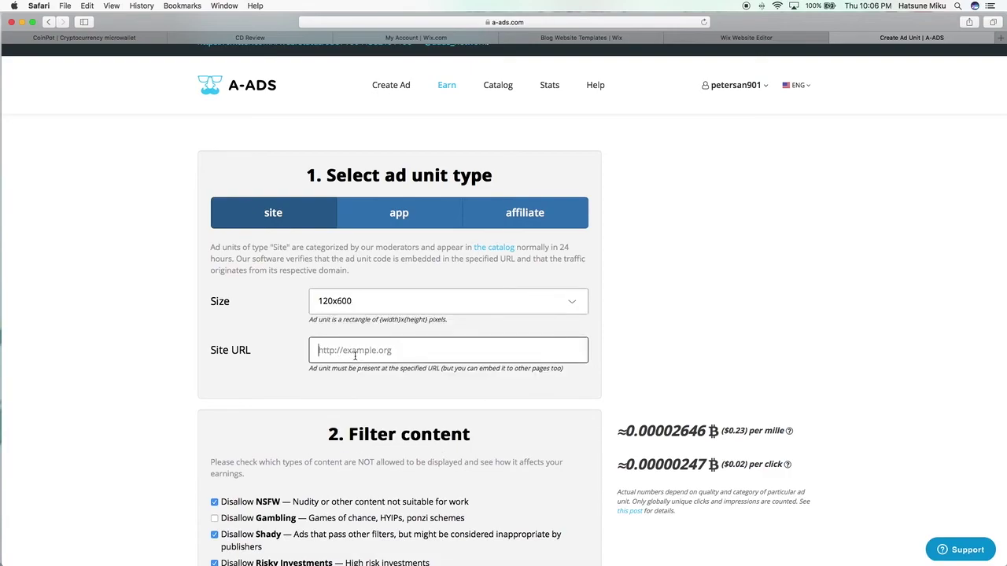
pyautogui.rightClick(365, 368)
pyautogui.click(368, 381)
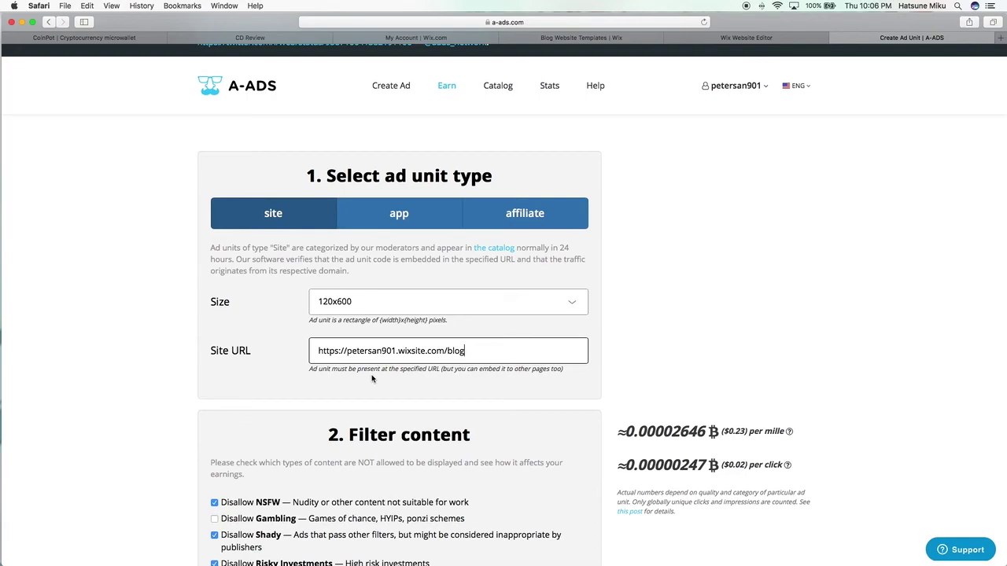
pyautogui.scroll(-5, 373, 379)
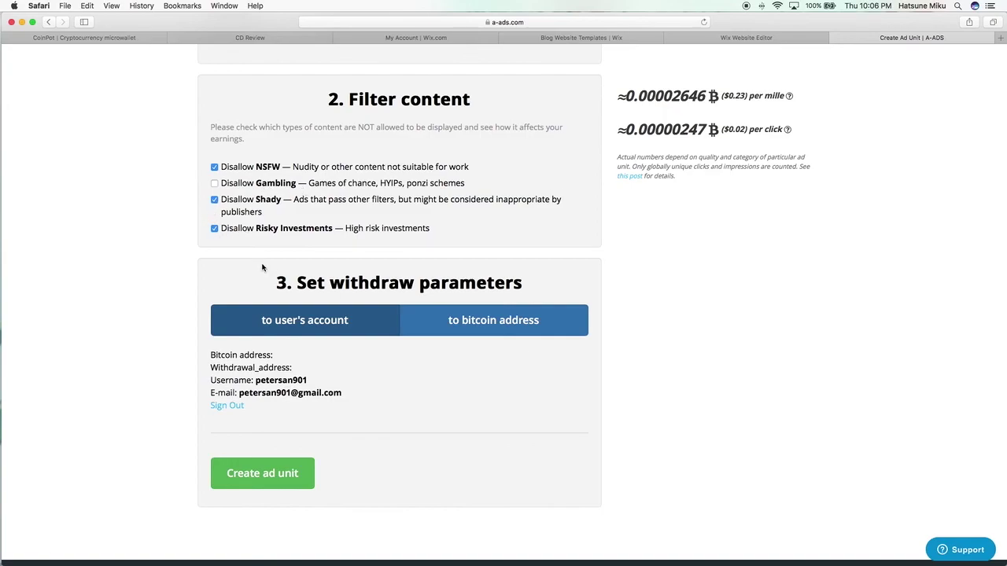
# Examine the withdrawal threshold for bitcoin address payouts, and return the ad unit to withdrawal to the user's account
pyautogui.scroll(-2, 263, 267)
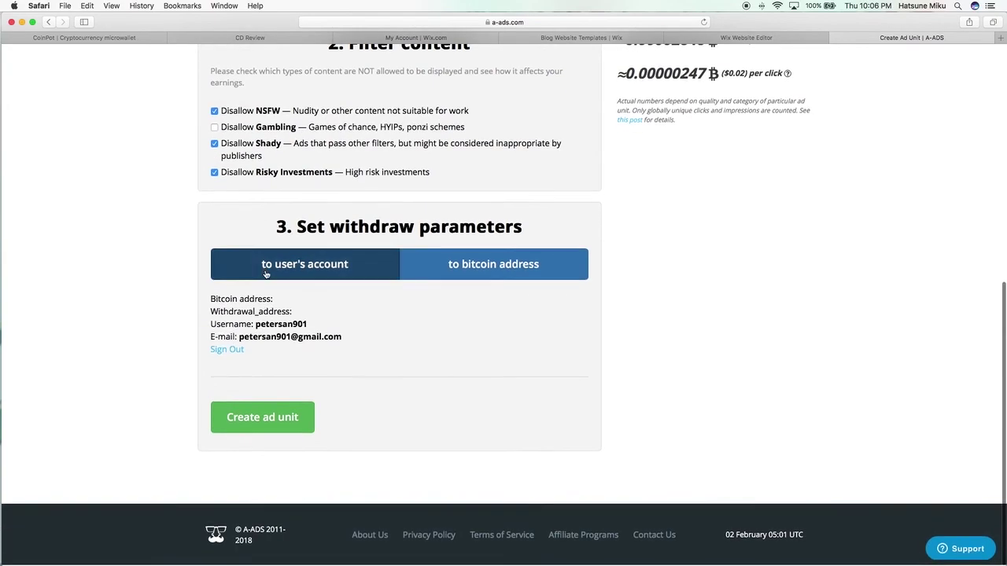
pyautogui.click(431, 277)
pyautogui.scroll(-4, 319, 311)
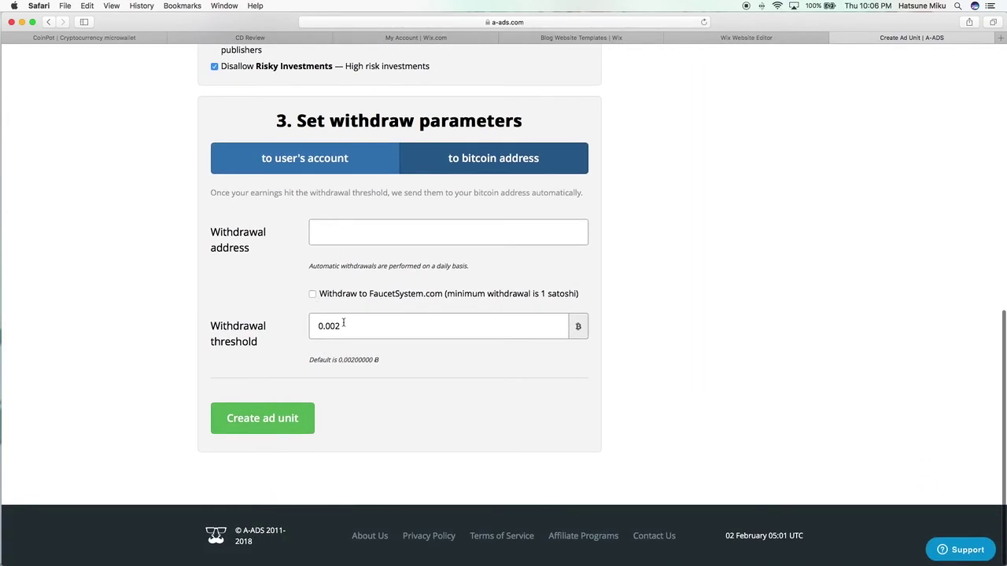
pyautogui.click(344, 327)
pyautogui.moveTo(344, 326); pyautogui.dragTo(312, 323)
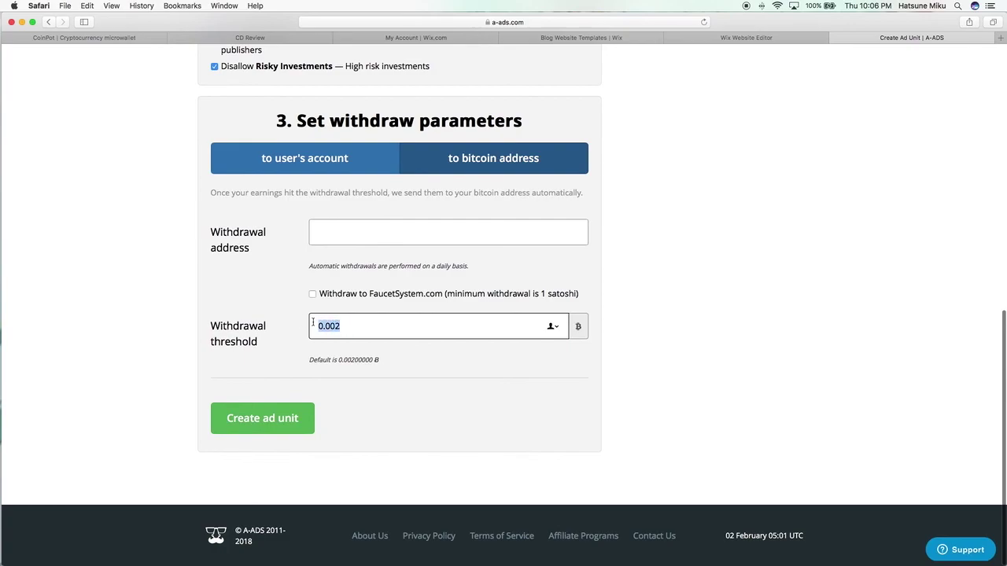
pyautogui.click(276, 275)
pyautogui.click(301, 166)
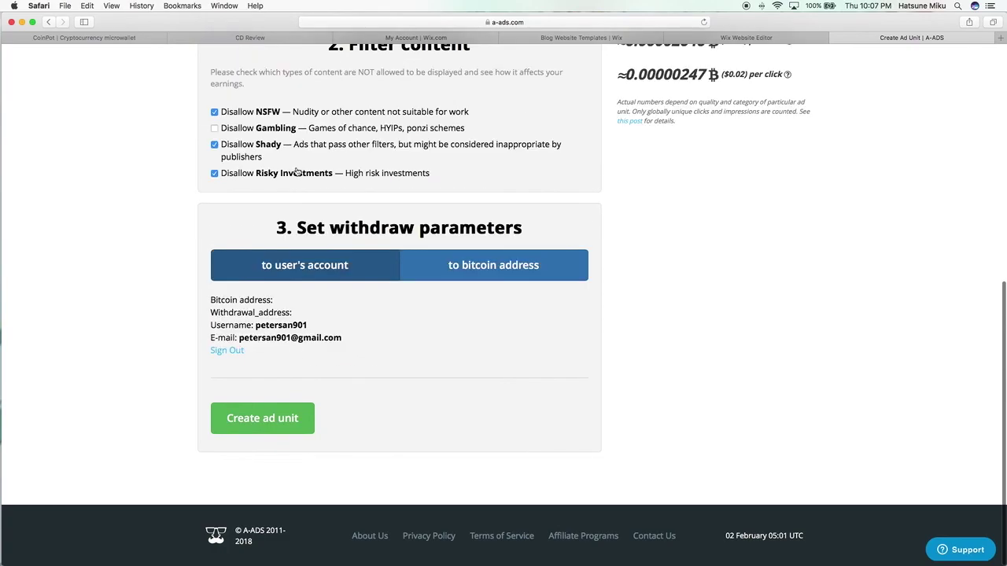
# Create the 120x600 ad unit and copy its HTML embed code
pyautogui.click(264, 420)
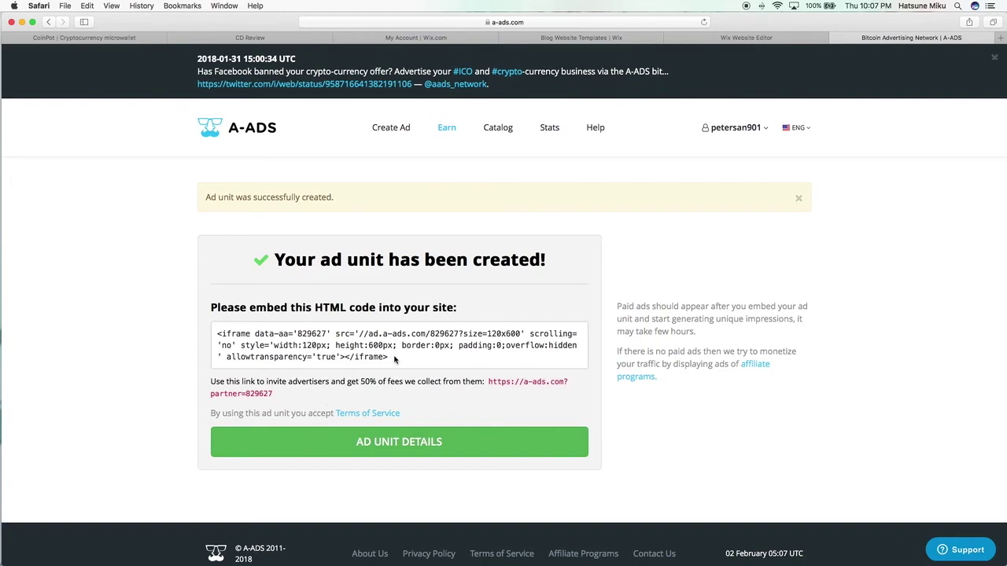
pyautogui.moveTo(387, 357); pyautogui.dragTo(211, 334)
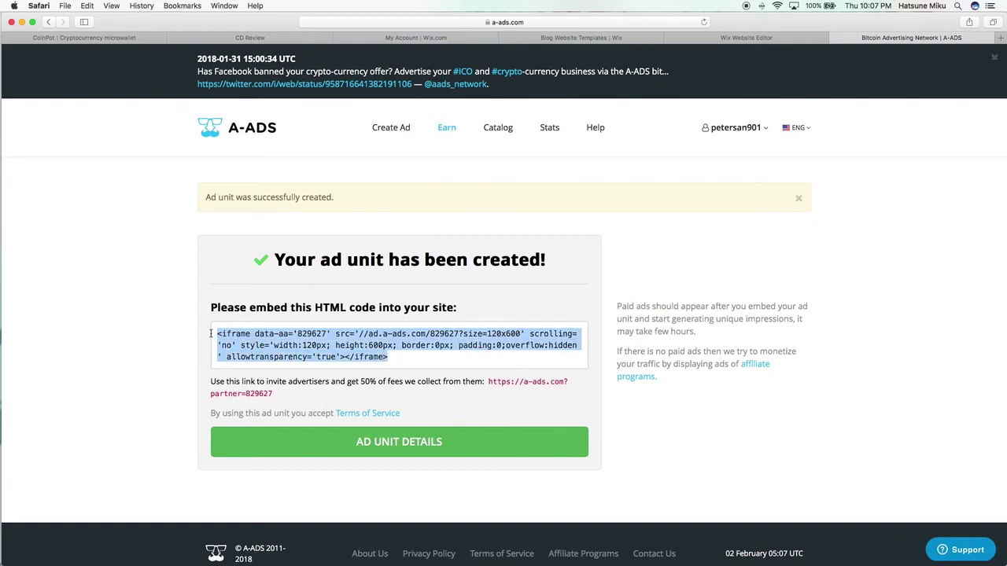
pyautogui.rightClick(301, 345)
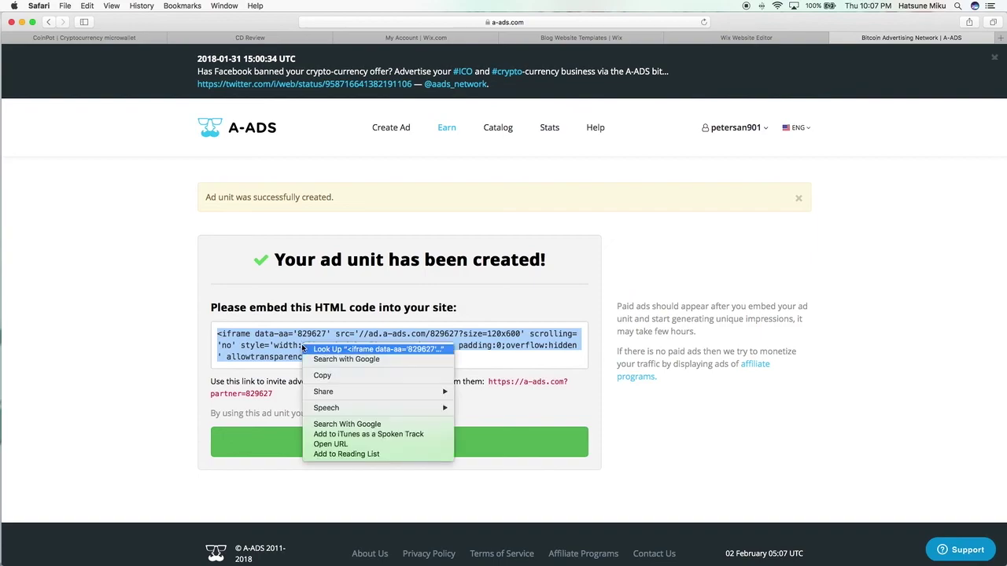
pyautogui.click(319, 375)
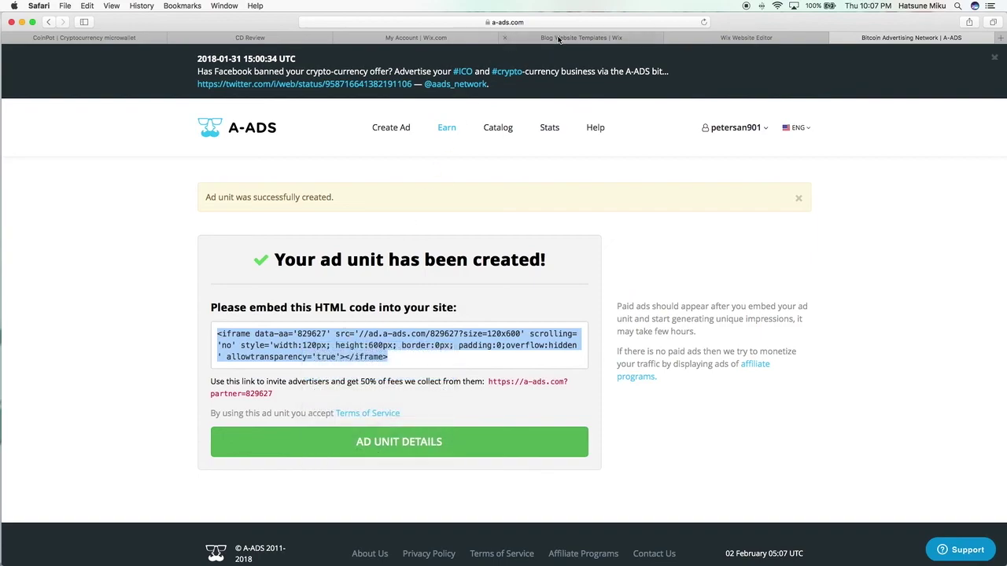
# Switch to the Wix Website Editor and add an HTML Code element to the home page
pyautogui.click(746, 38)
pyautogui.scroll(-5, 780, 386)
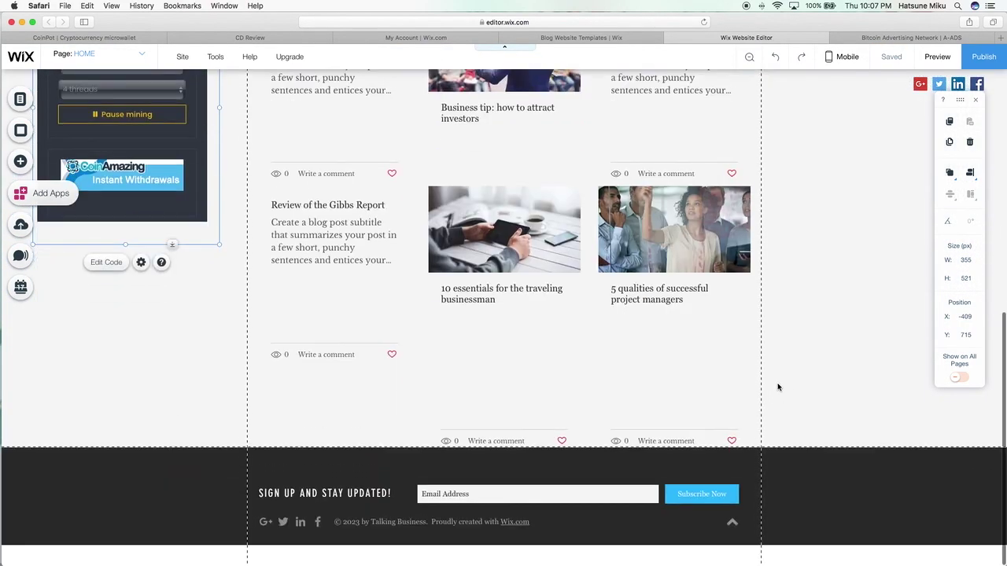
pyautogui.scroll(4, 763, 373)
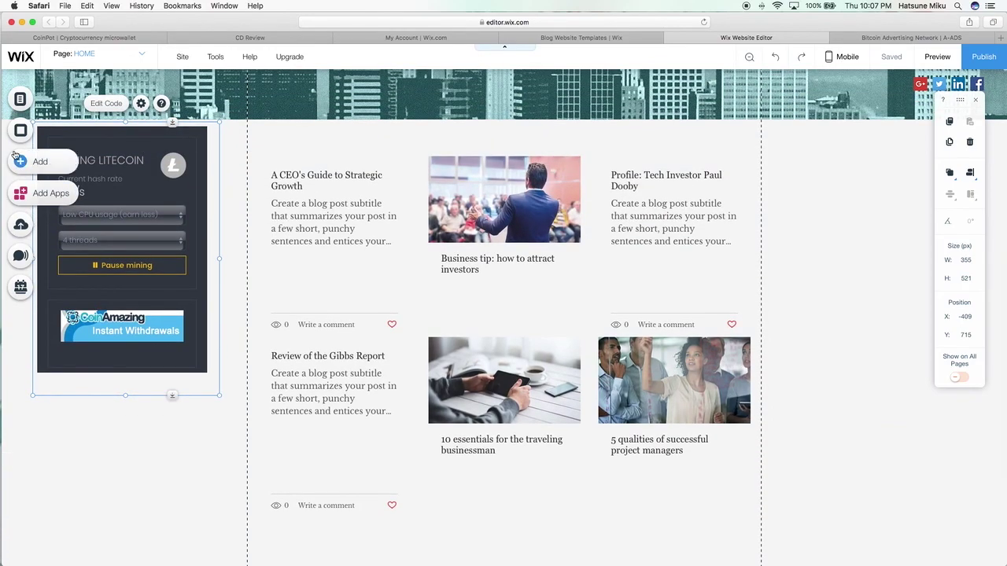
pyautogui.click(46, 176)
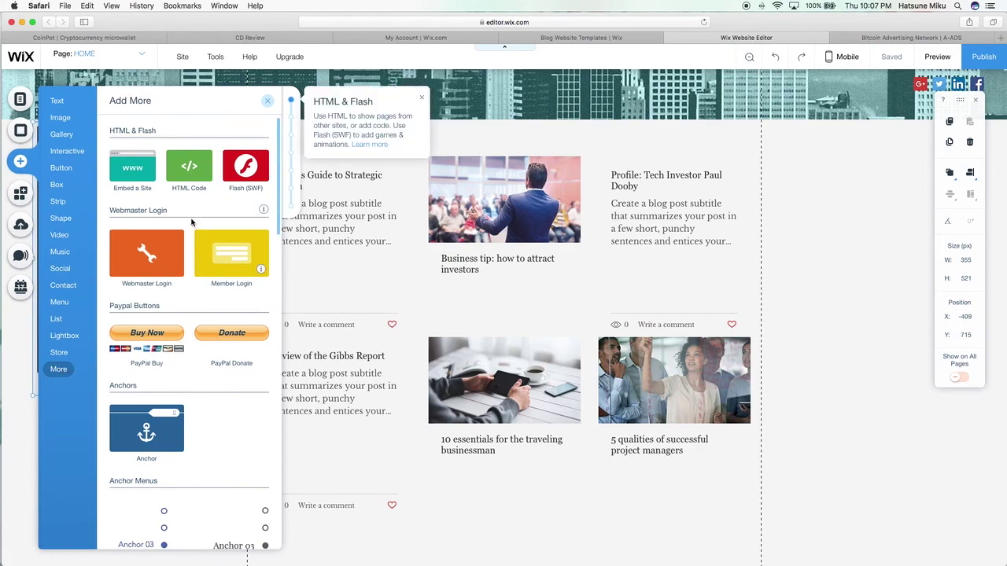
pyautogui.click(190, 170)
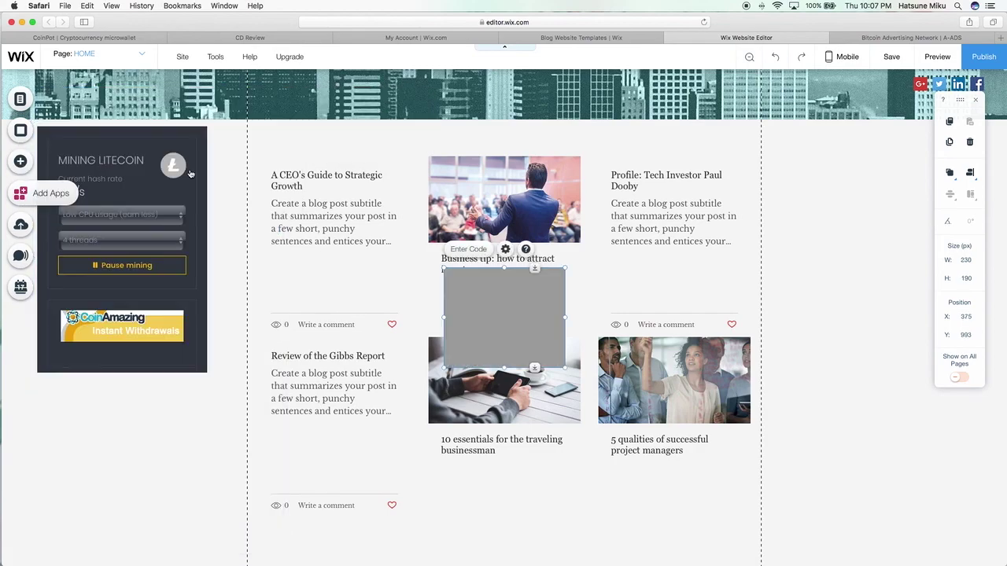
# Paste the copied A-ADS embed code into the new HTML element and apply it
pyautogui.click(470, 252)
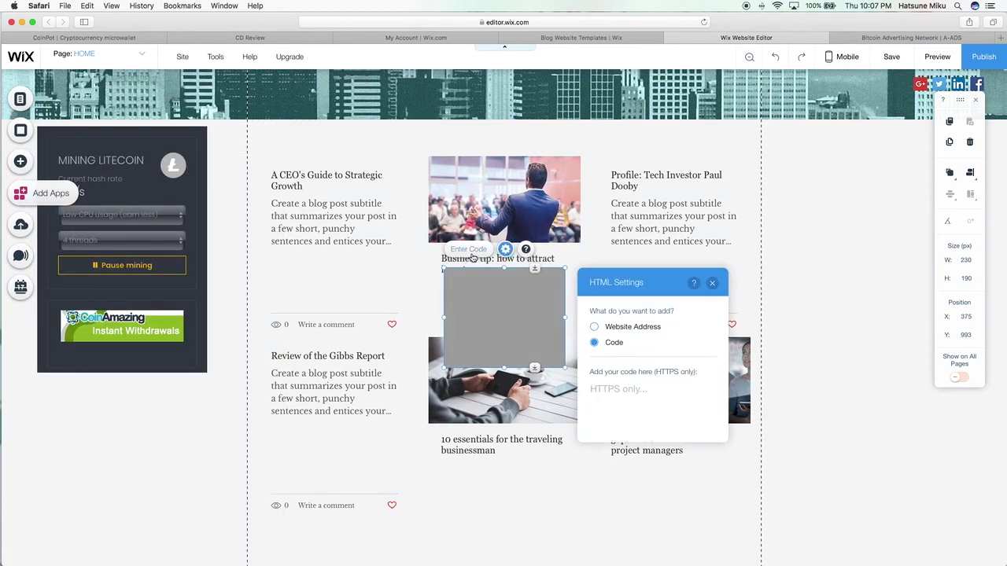
pyautogui.click(625, 401)
pyautogui.rightClick(624, 401)
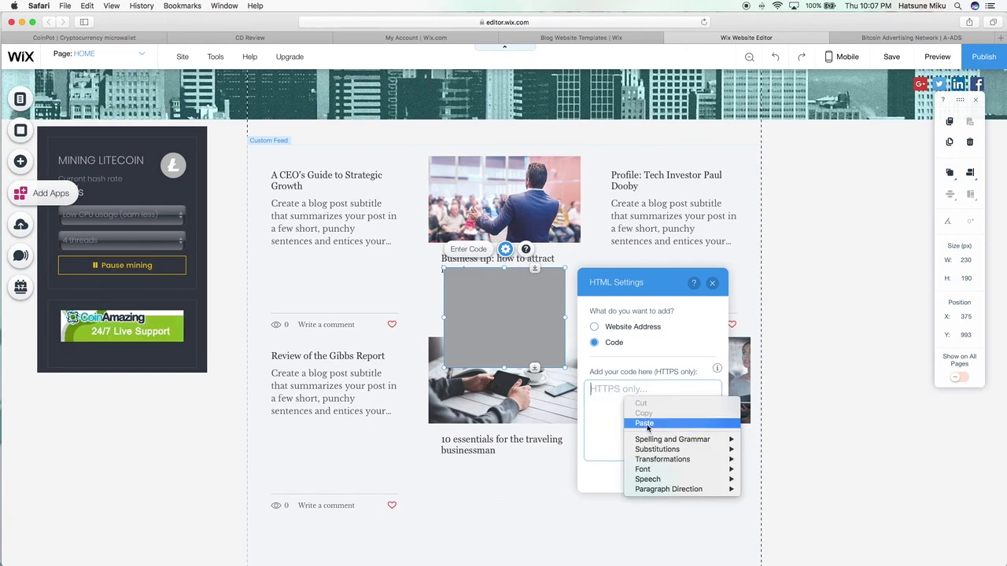
pyautogui.click(644, 423)
pyautogui.click(652, 475)
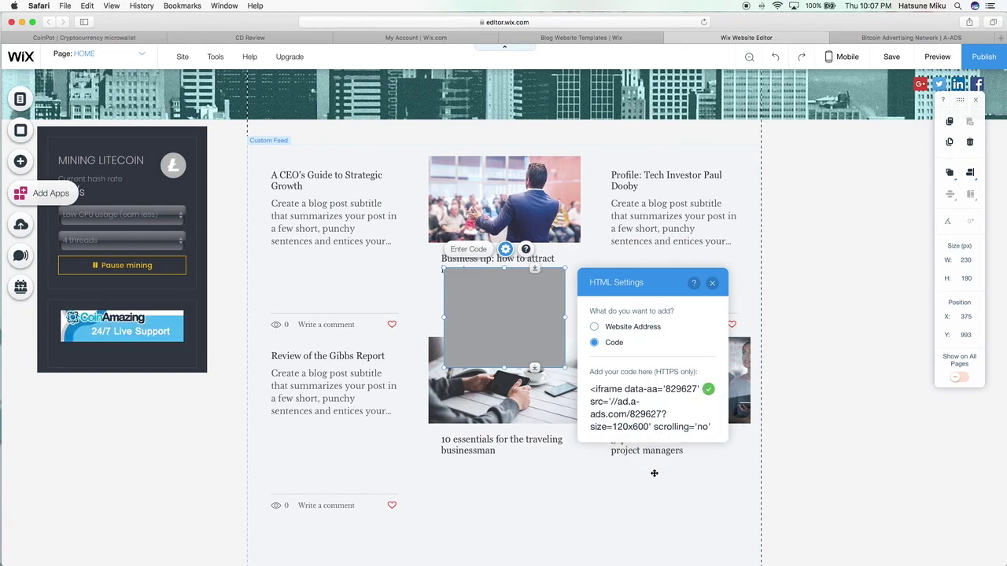
pyautogui.click(712, 284)
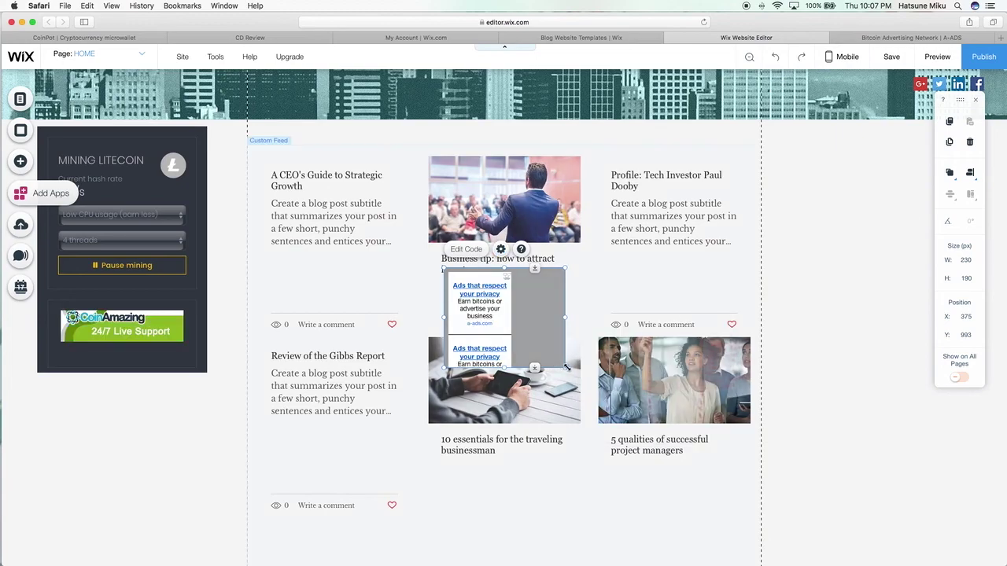
# Resize the ad element to about 149 × 691 px and raise it to about Y 686 so all its ads fit
pyautogui.moveTo(557, 417); pyautogui.dragTo(519, 565)
pyautogui.scroll(-2, 504, 394)
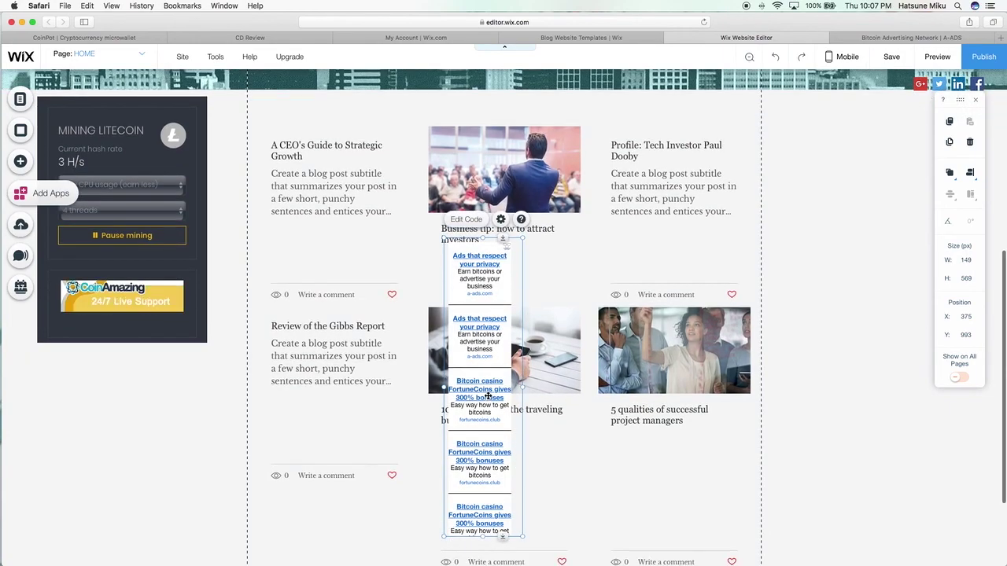
pyautogui.moveTo(497, 334); pyautogui.dragTo(512, 165)
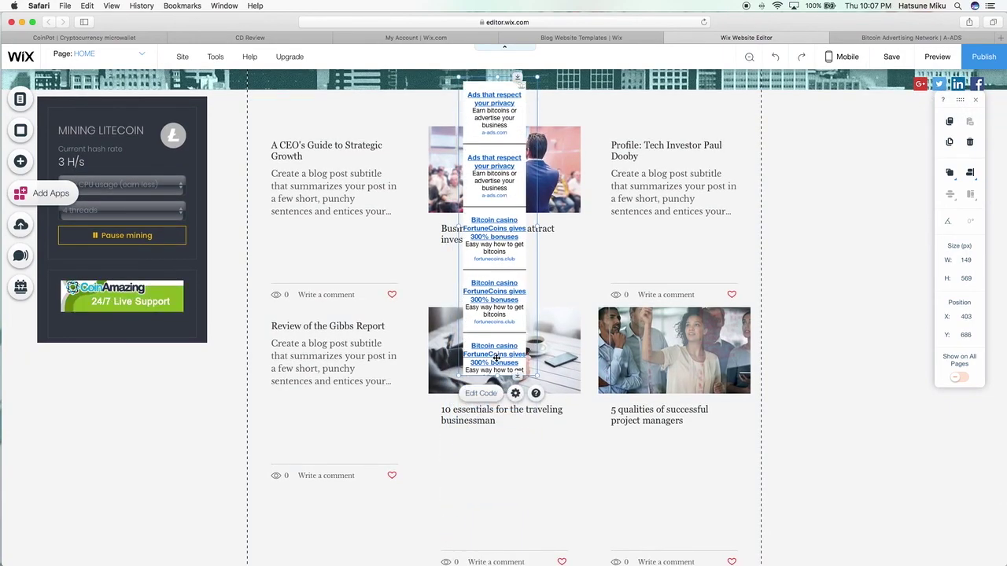
pyautogui.moveTo(496, 380); pyautogui.dragTo(498, 439)
# Move the ad element to the empty area right of the blog posts and publish the site
pyautogui.scroll(-5, 515, 260)
pyautogui.scroll(10, 515, 260)
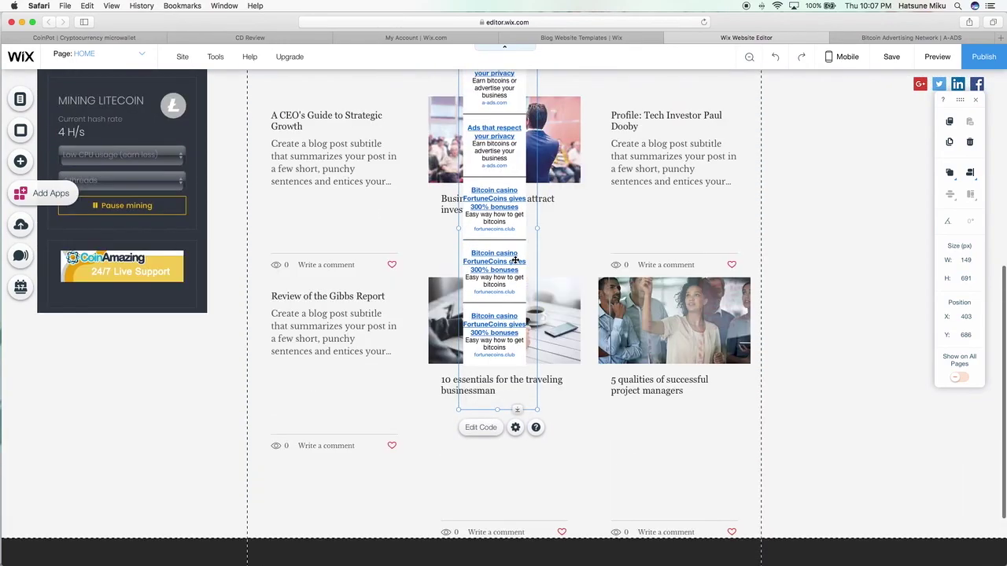
pyautogui.scroll(-2, 512, 291)
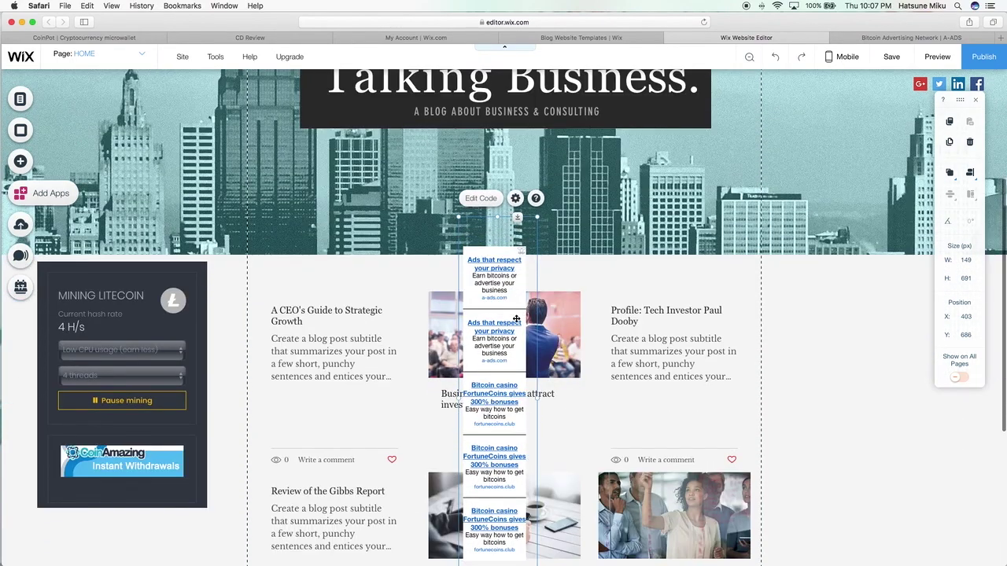
pyautogui.scroll(-1, 516, 318)
pyautogui.moveTo(516, 318); pyautogui.dragTo(850, 345)
pyautogui.click(981, 57)
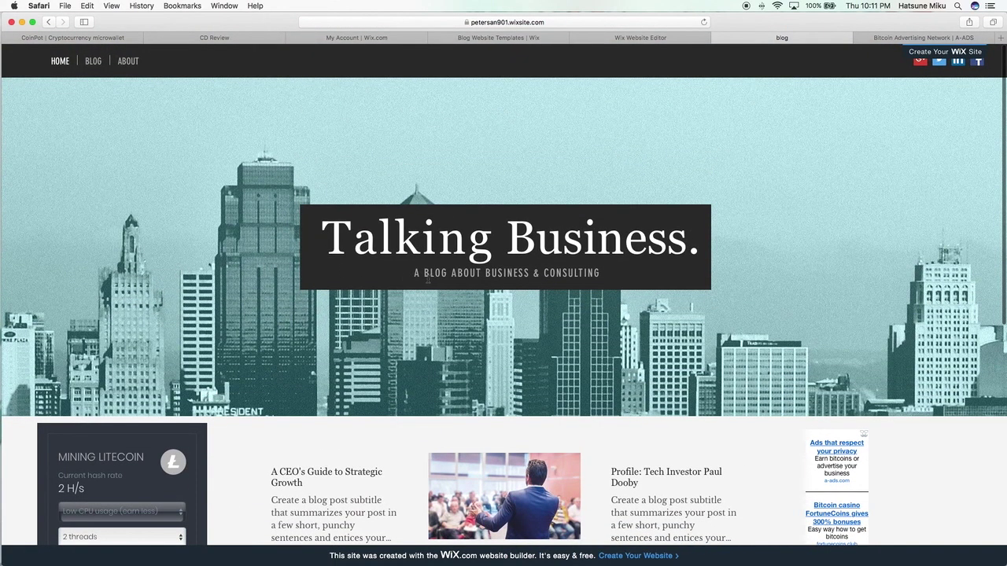
# Examine the published blog page, checking the litecoin miner and ad unit on either side of the posts
pyautogui.scroll(-5, 580, 273)
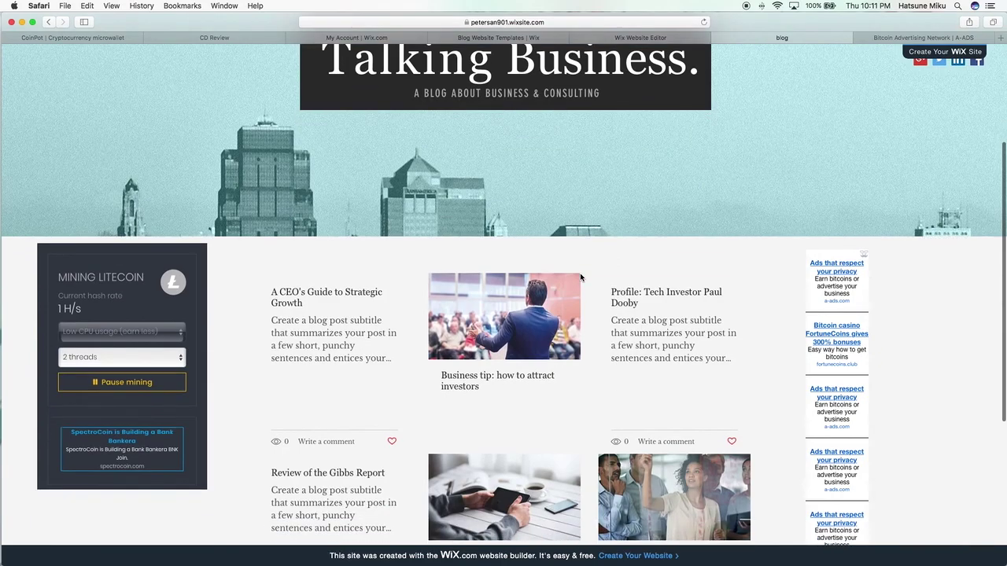
pyautogui.scroll(5, 579, 275)
pyautogui.scroll(-10, 580, 276)
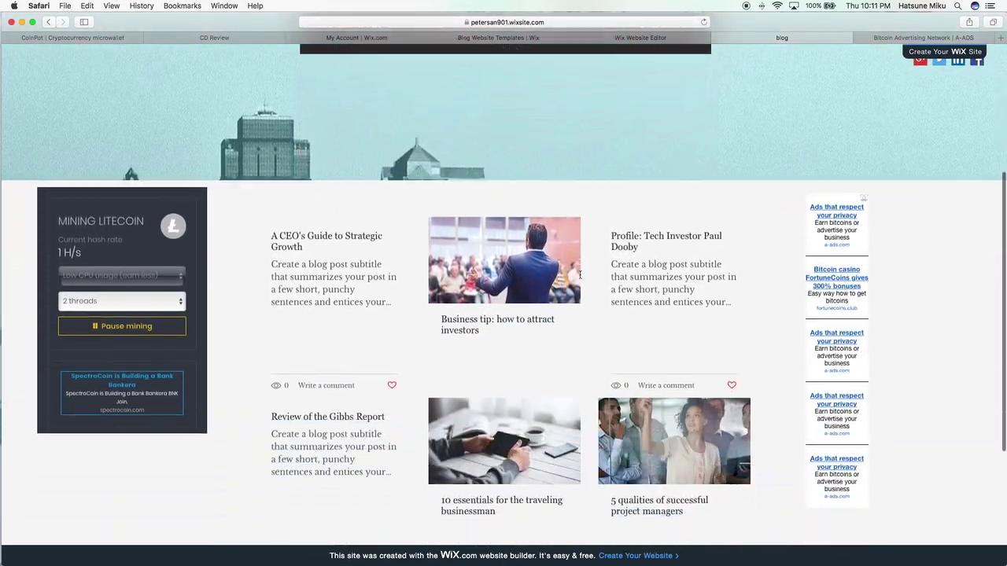
pyautogui.scroll(4, 456, 288)
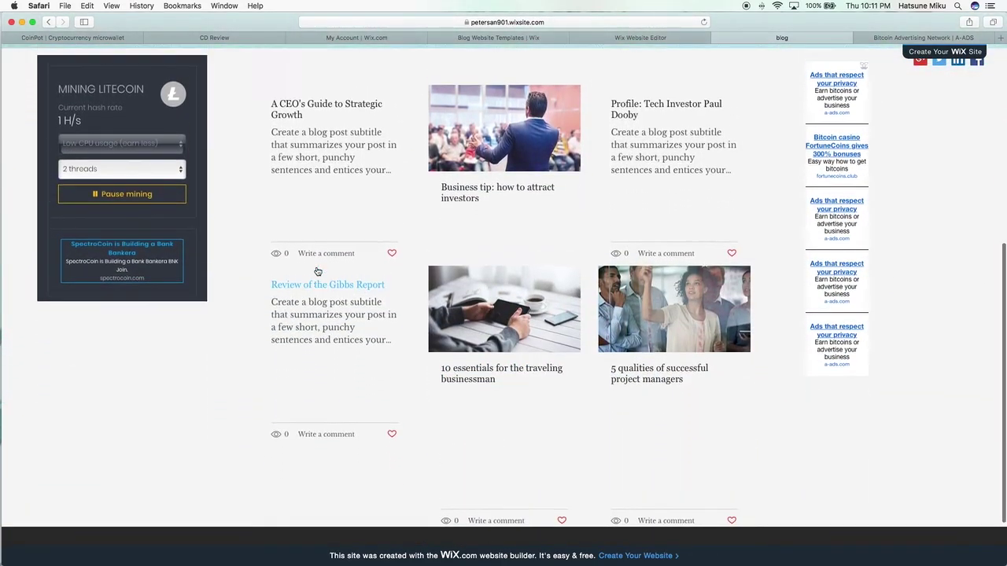
pyautogui.scroll(-2, 553, 303)
pyautogui.scroll(2, 553, 302)
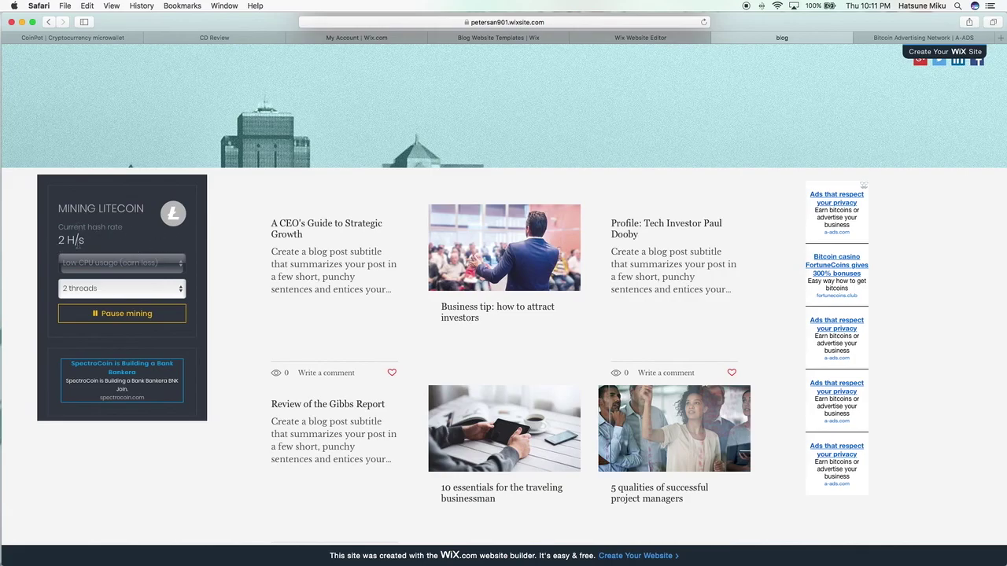
# Try the live miner at very high CPU usage with a pause and restart, and return it to low CPU usage
pyautogui.click(146, 267)
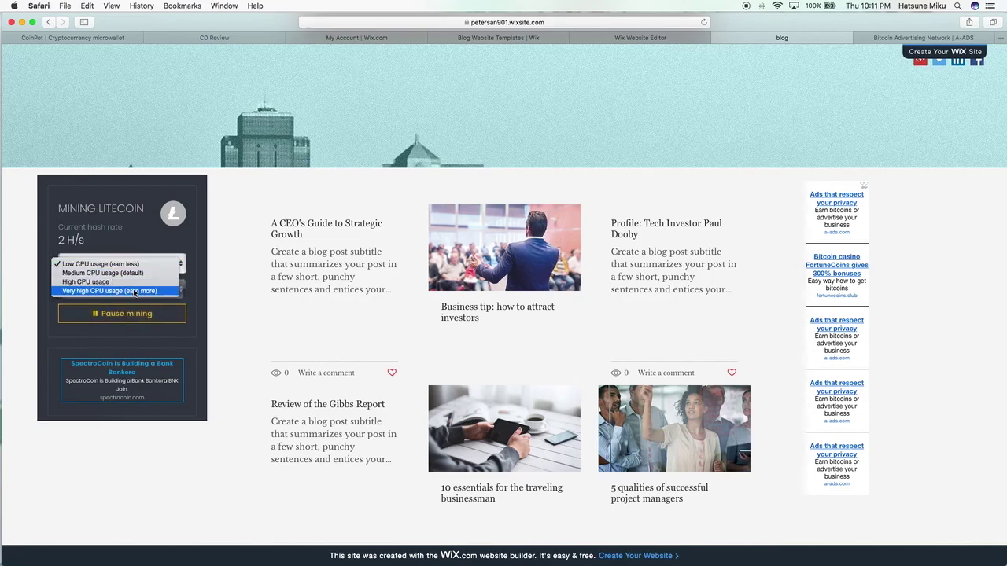
pyautogui.click(135, 292)
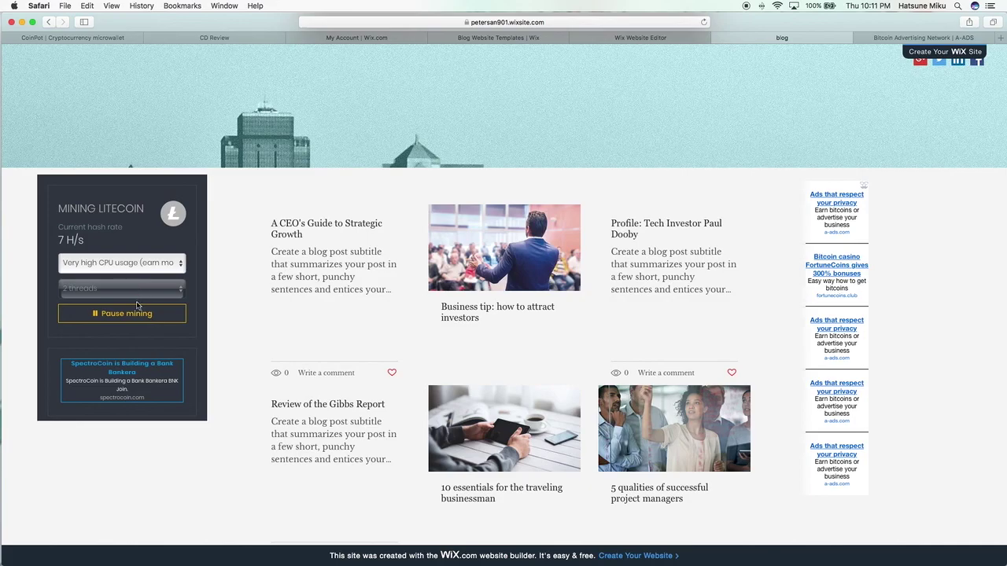
pyautogui.click(133, 315)
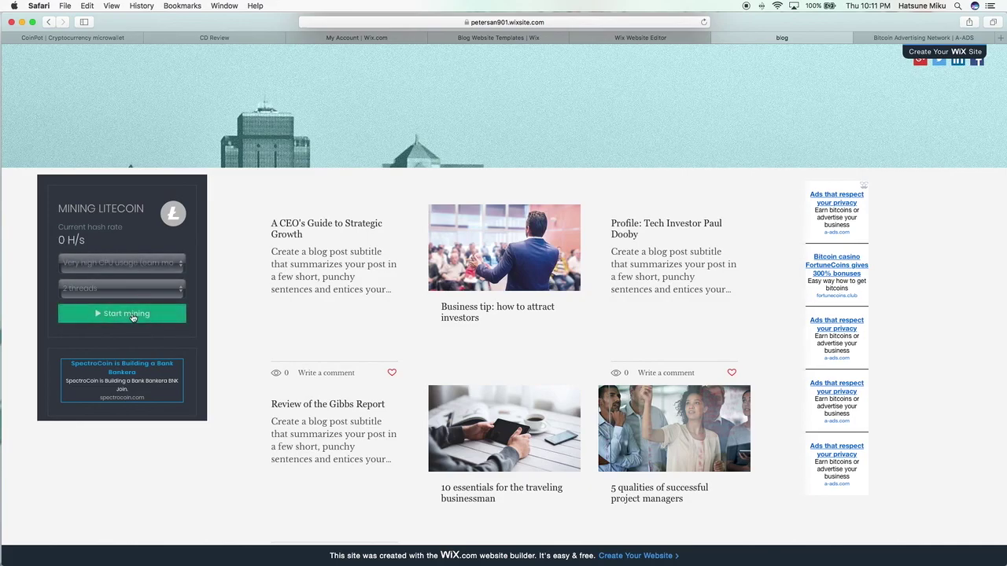
pyautogui.click(126, 313)
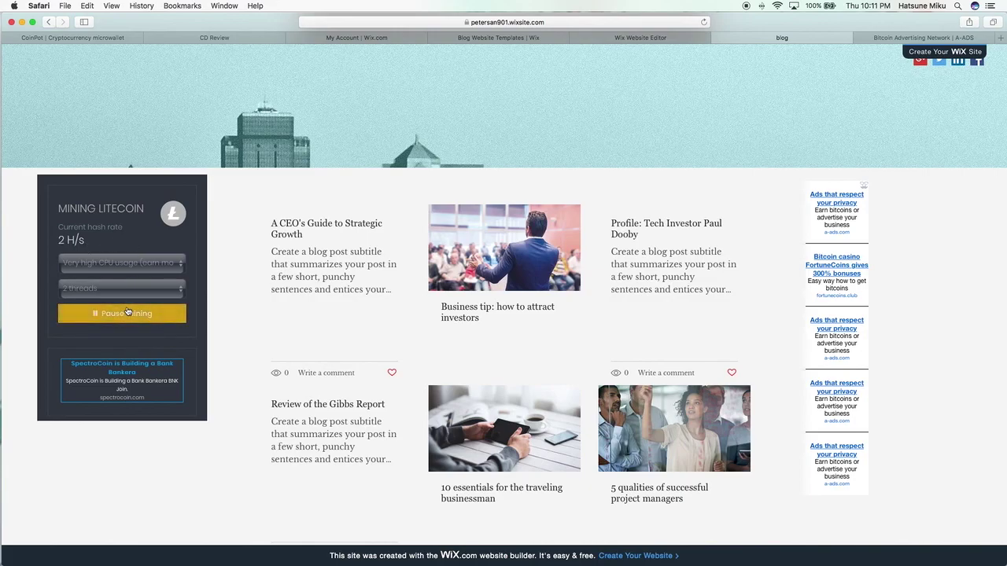
pyautogui.click(148, 265)
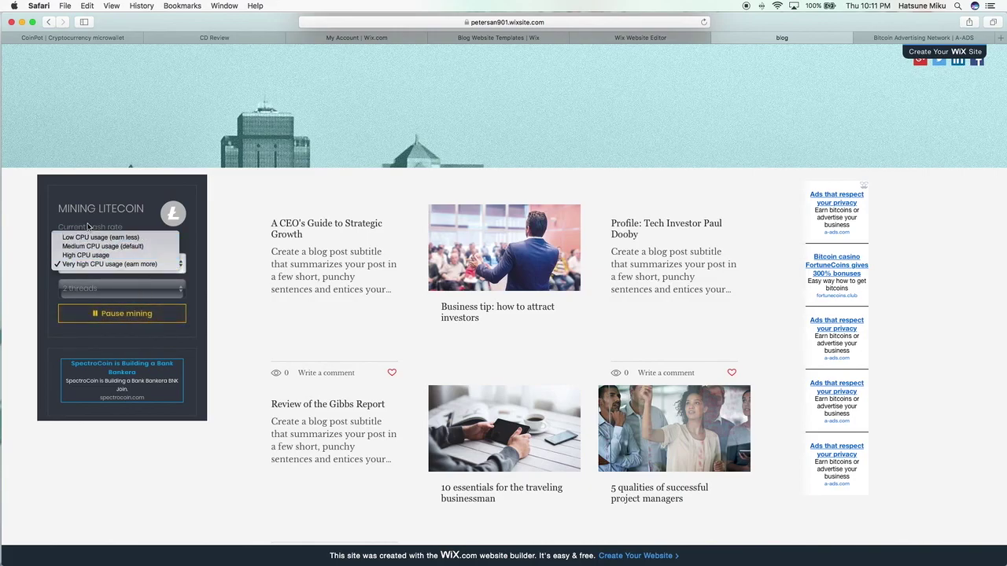
pyautogui.click(99, 237)
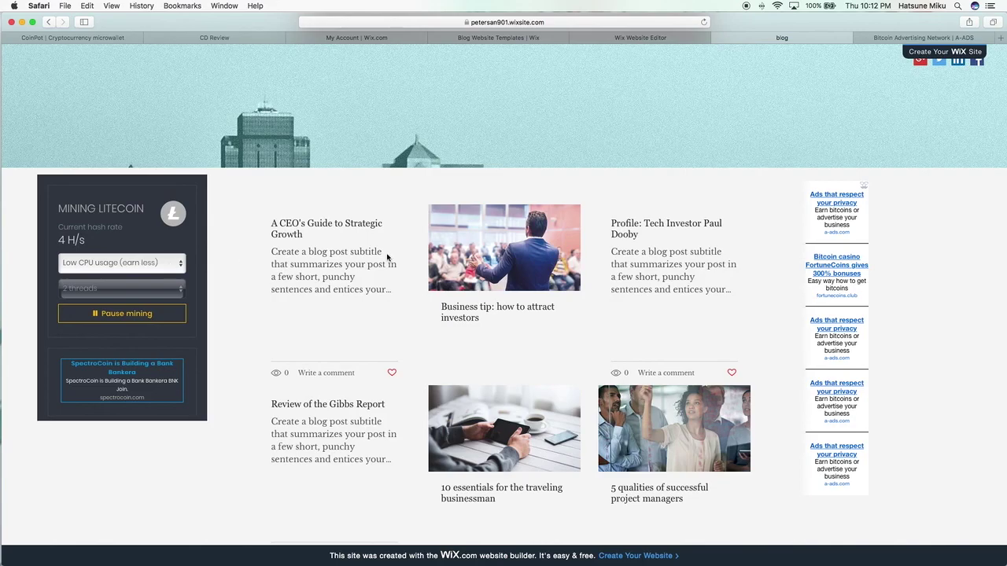
pyautogui.scroll(5, 515, 152)
pyautogui.scroll(-5, 515, 151)
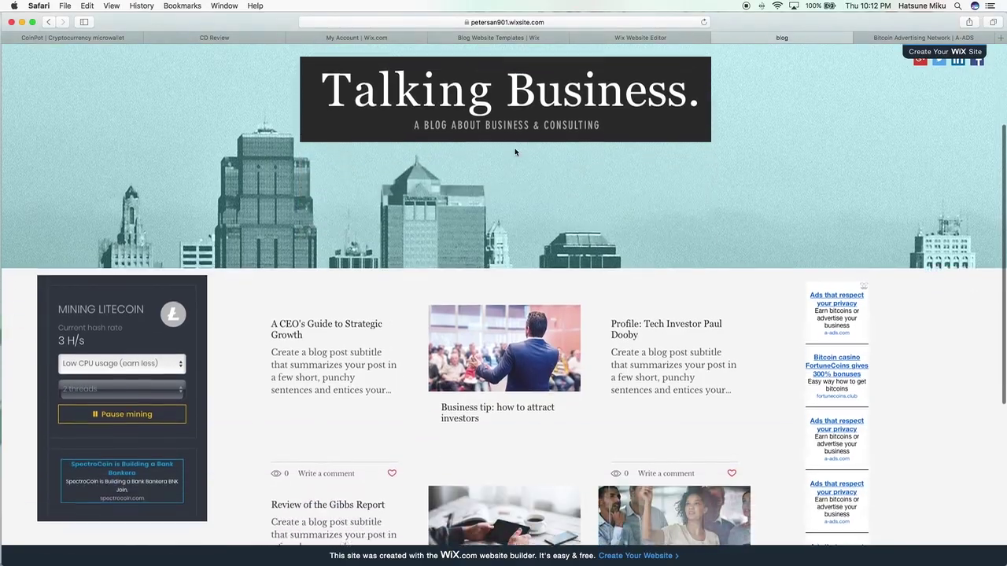
pyautogui.scroll(5, 514, 152)
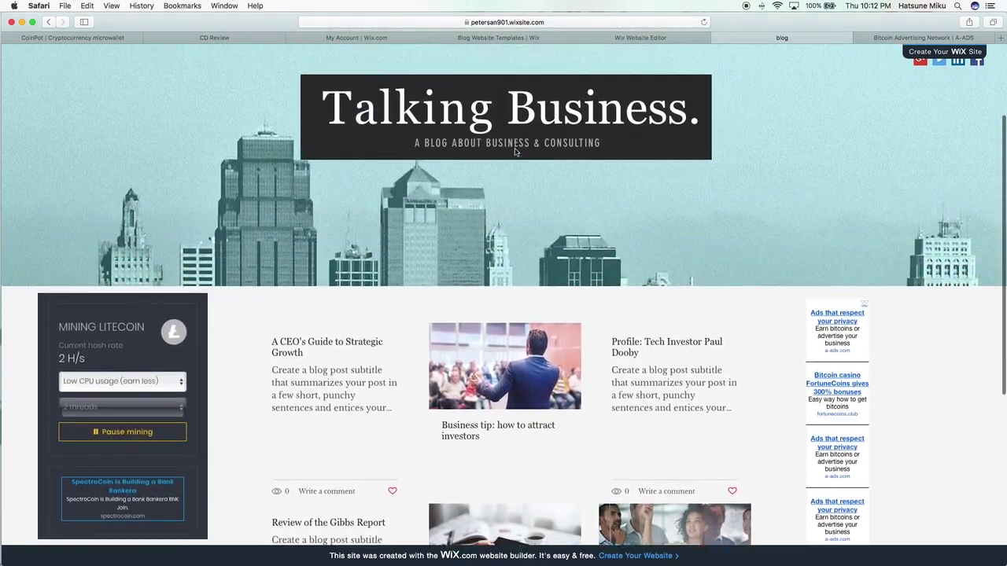
pyautogui.scroll(-5, 515, 151)
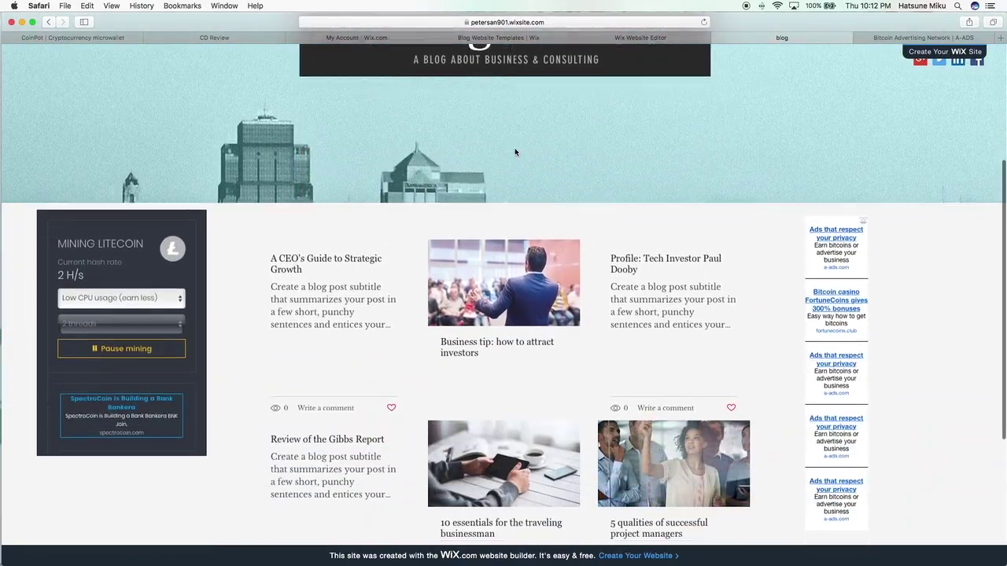